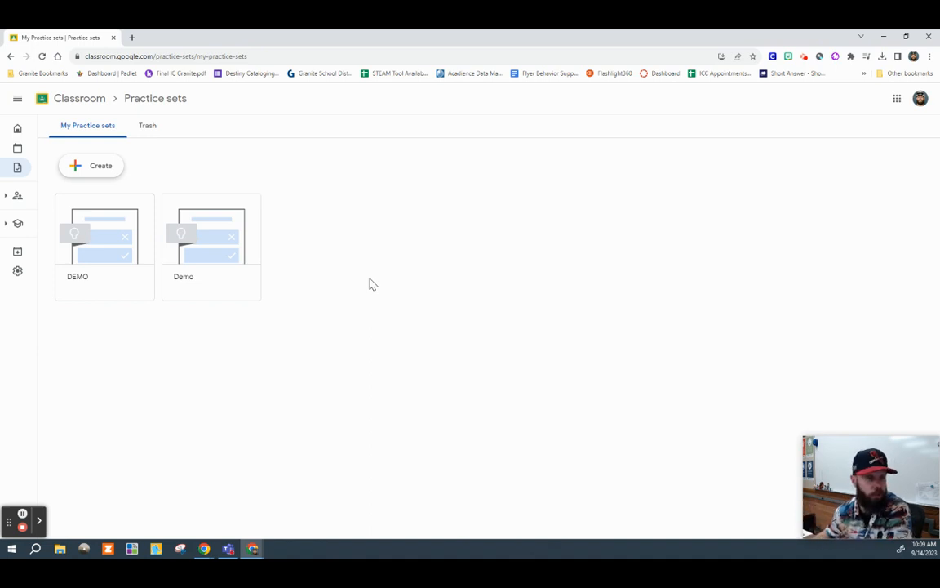
Step: Open the ROTATION STATIONS class and start a new assignment in its classwork
left_click(17, 128)
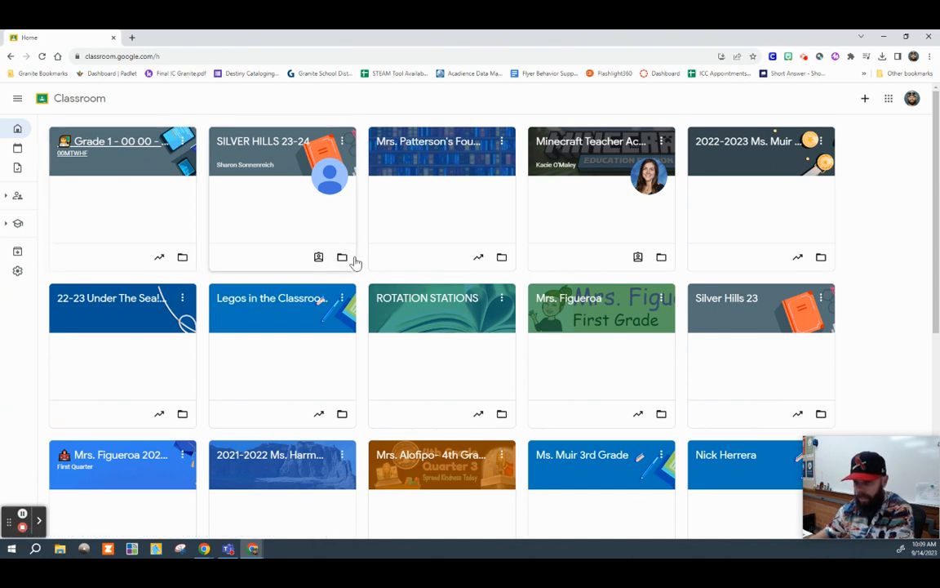
left_click(419, 301)
left_click(126, 125)
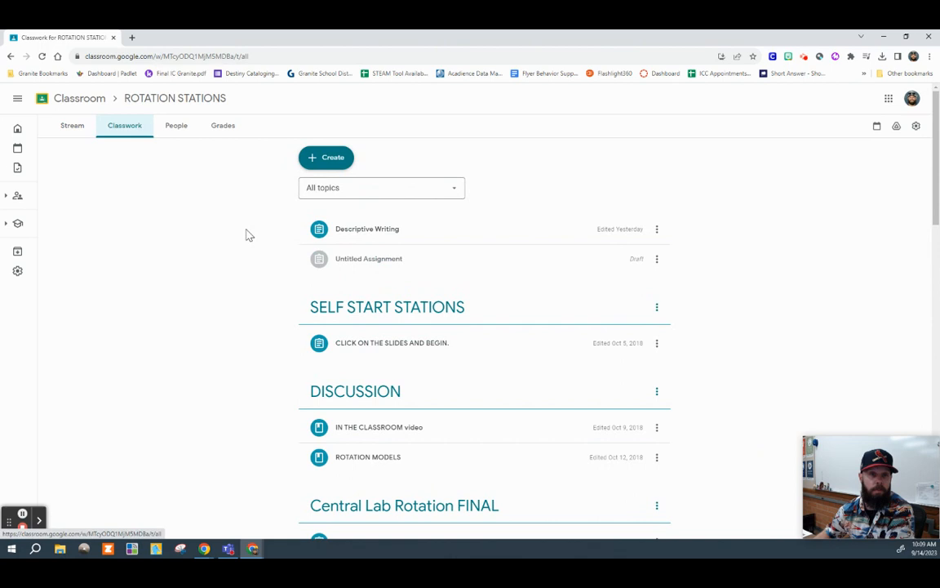
left_click(327, 158)
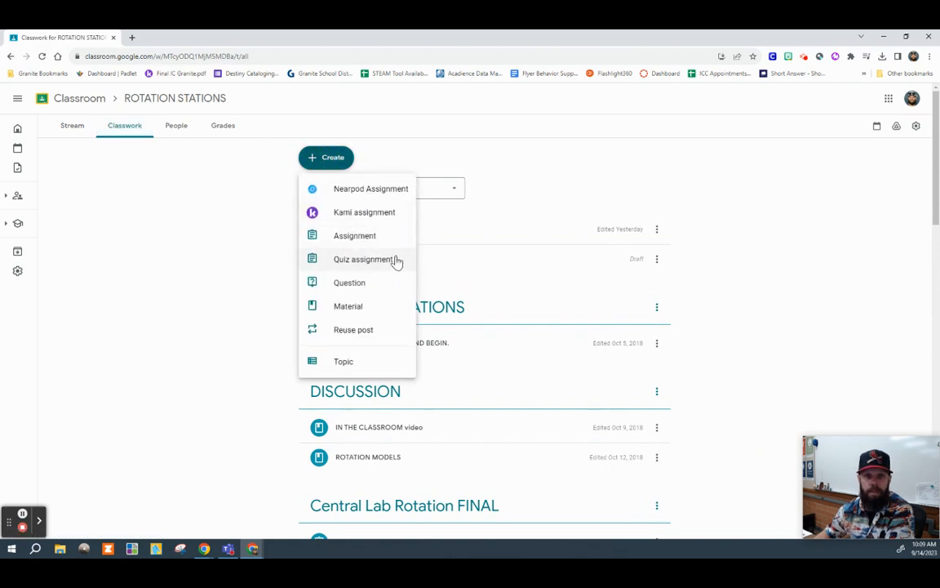
left_click(377, 237)
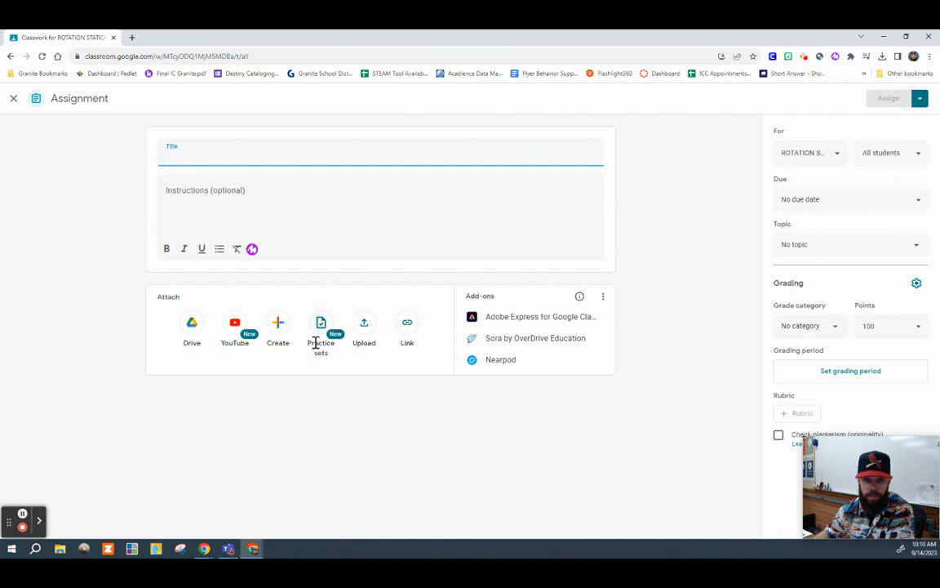
Step: Create a new practice set for the assignment, title it "Math" and delete its blank first question
left_click(321, 328)
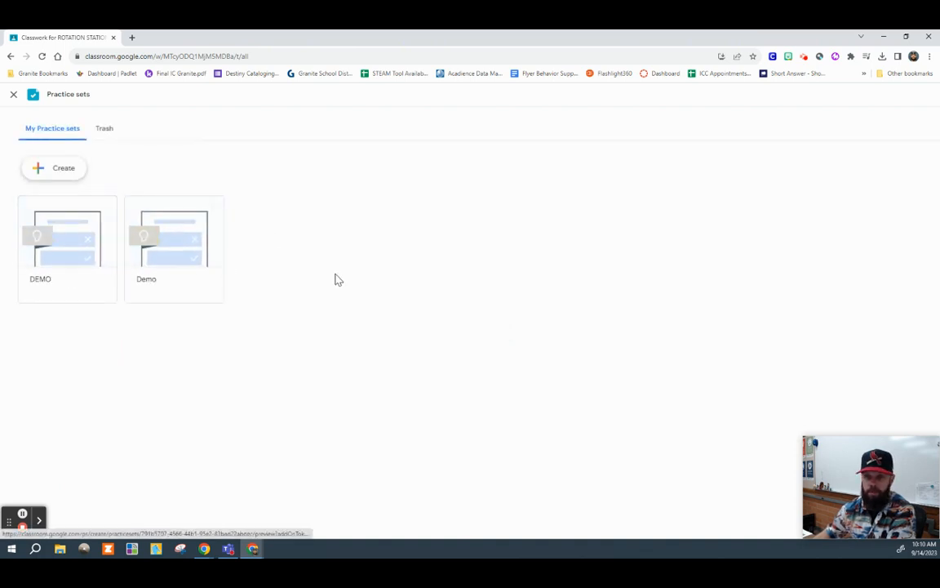
left_click(46, 170)
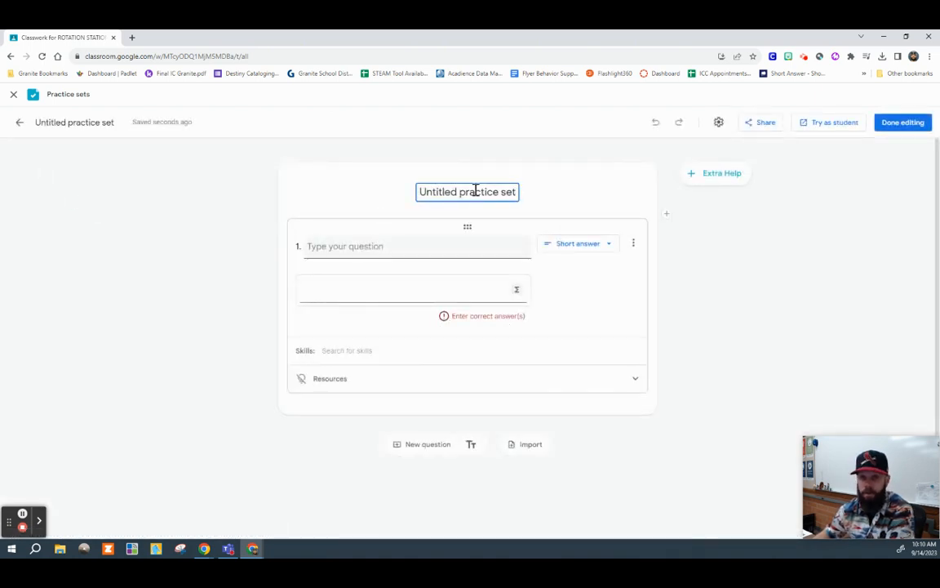
left_click(475, 190)
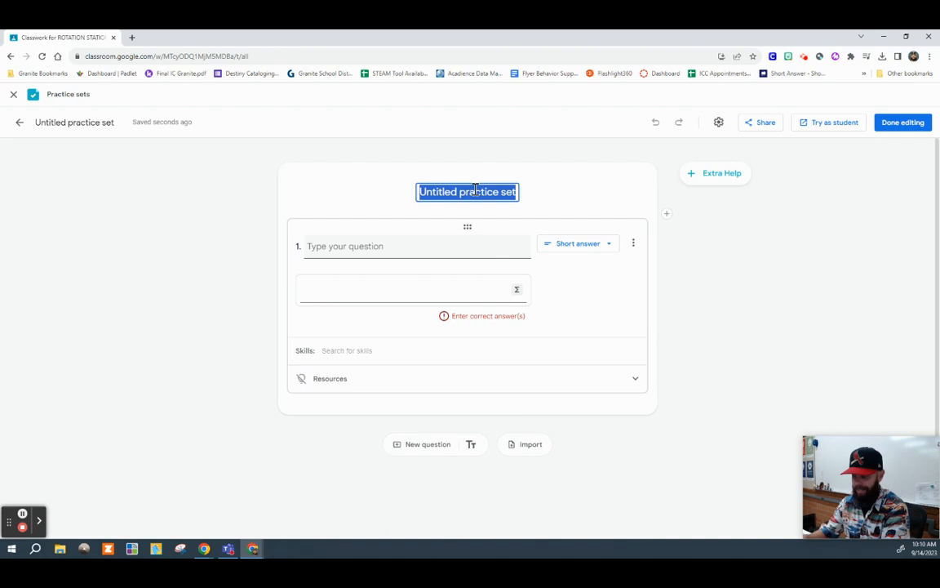
type("Math")
left_click(550, 195)
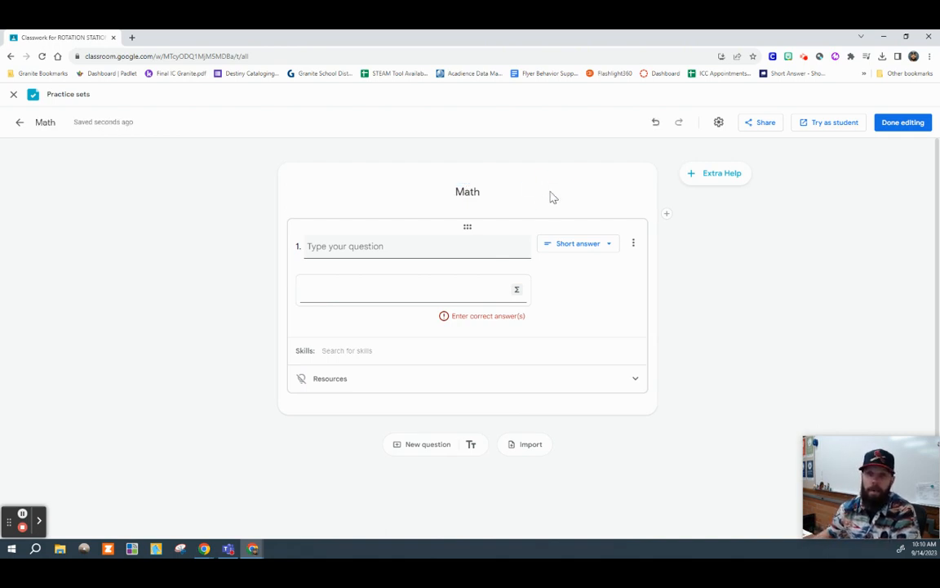
left_click(633, 244)
left_click(641, 294)
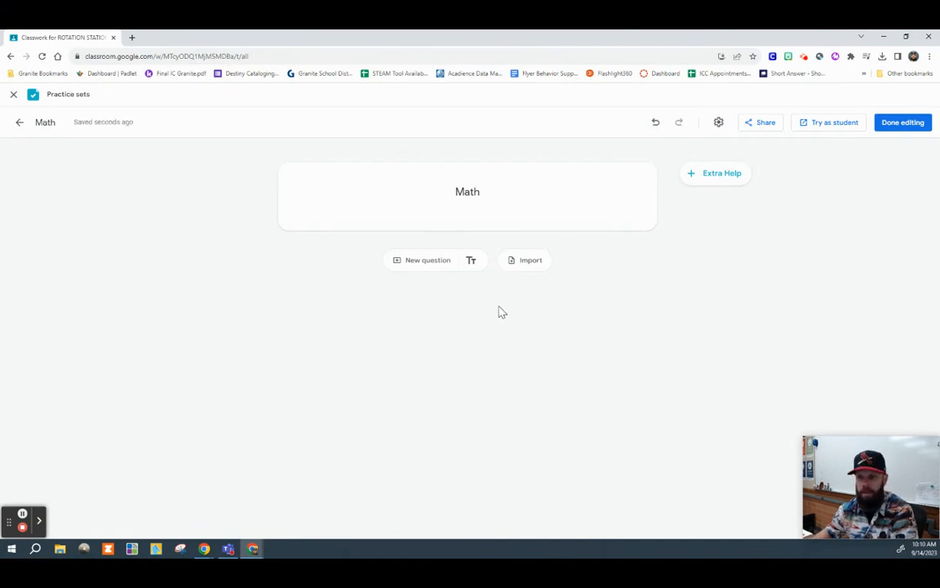
Step: Open the recent "Using Strategies to Subtract" worksheet PDF for import and mark the problem 4,003 − 13
left_click(514, 265)
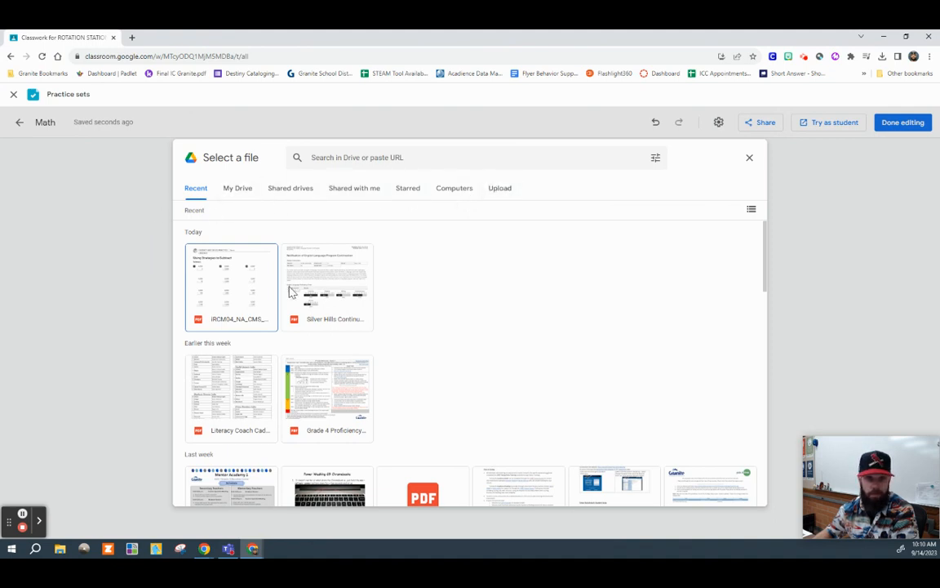
double_click(231, 296)
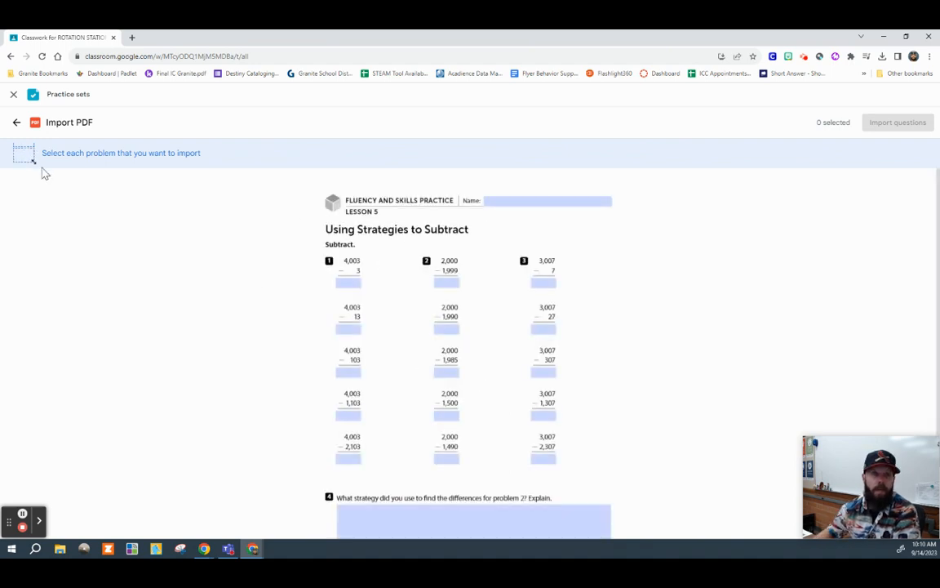
left_click_drag(328, 296, 375, 340)
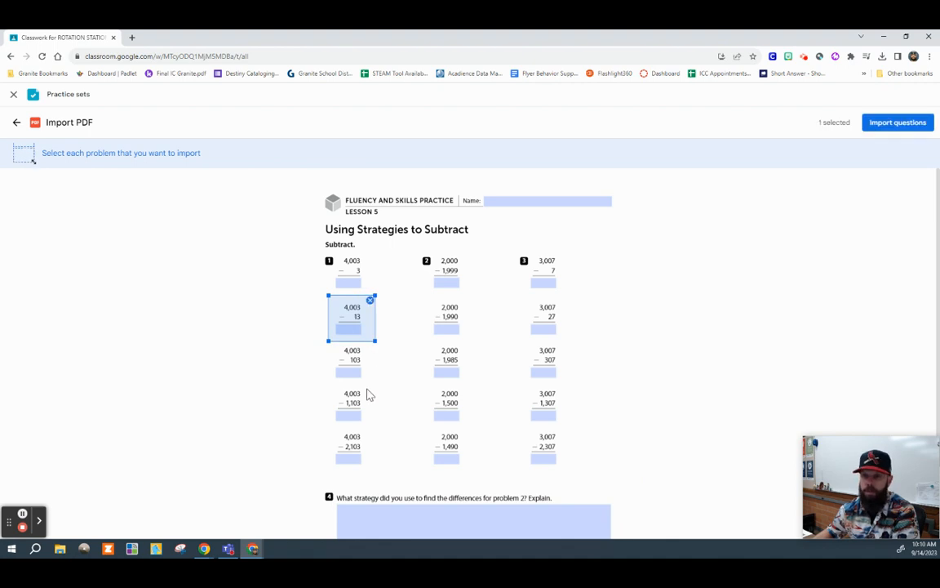
left_click_drag(421, 295, 472, 339)
left_click_drag(512, 297, 575, 338)
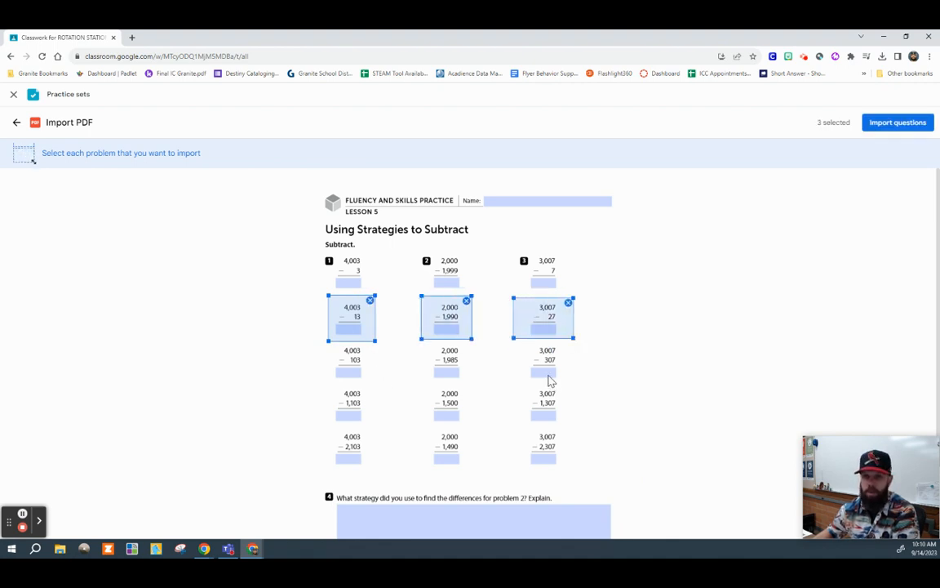
left_click(568, 303)
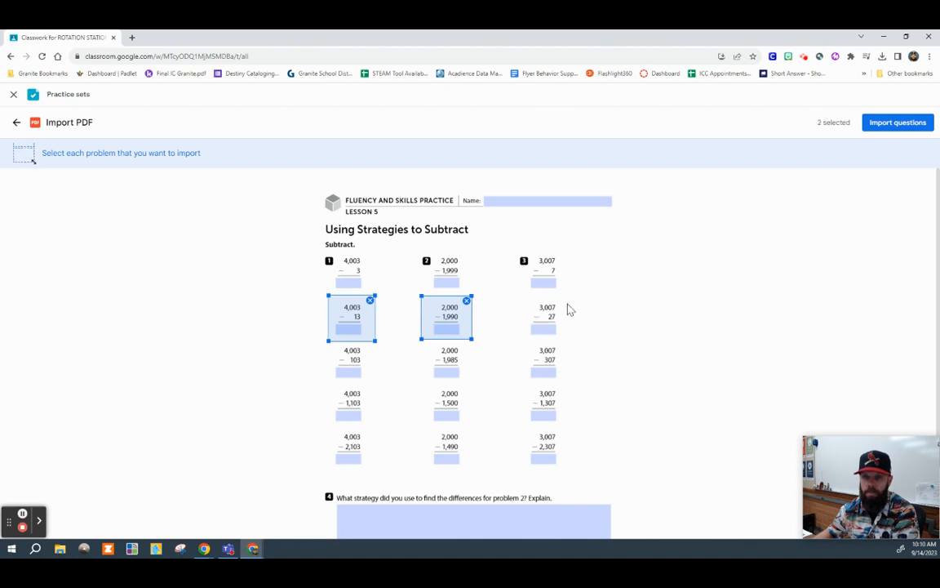
left_click(466, 301)
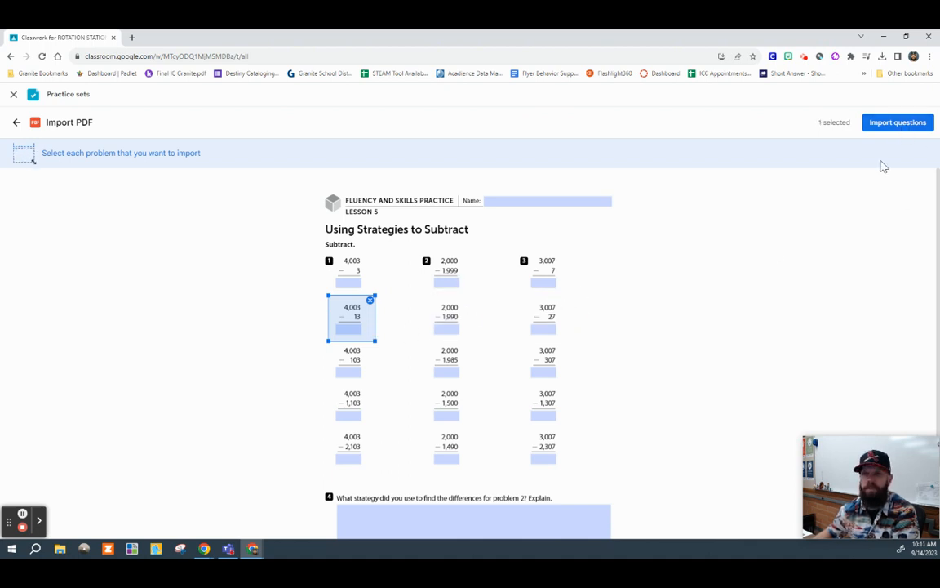
Step: Import the marked problem into the practice set and add the question text "Practice regrouping."
left_click(891, 123)
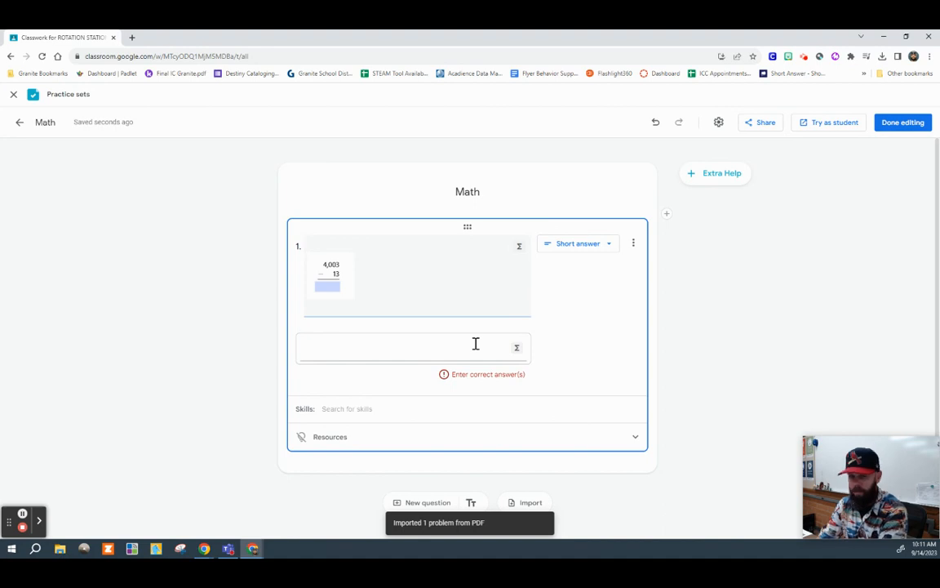
type("Practice regrouping.")
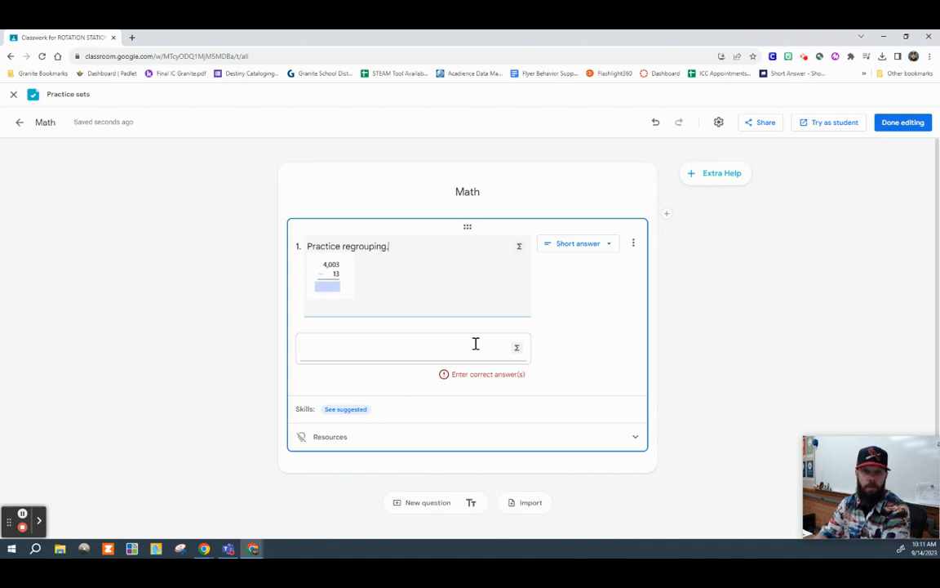
Step: Enlarge the problem image slightly and enter 3,990 as the question's correct answer
left_click(347, 282)
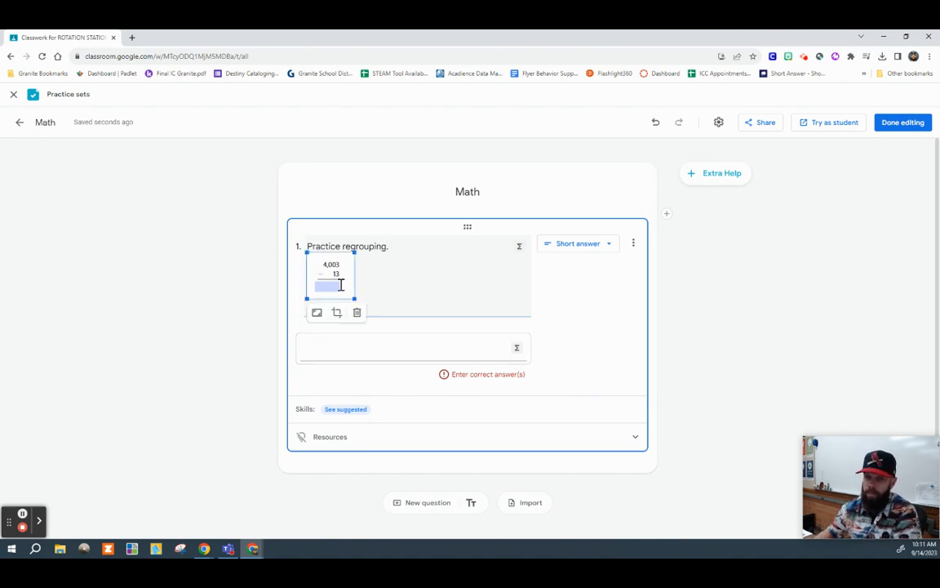
left_click_drag(351, 296, 368, 311)
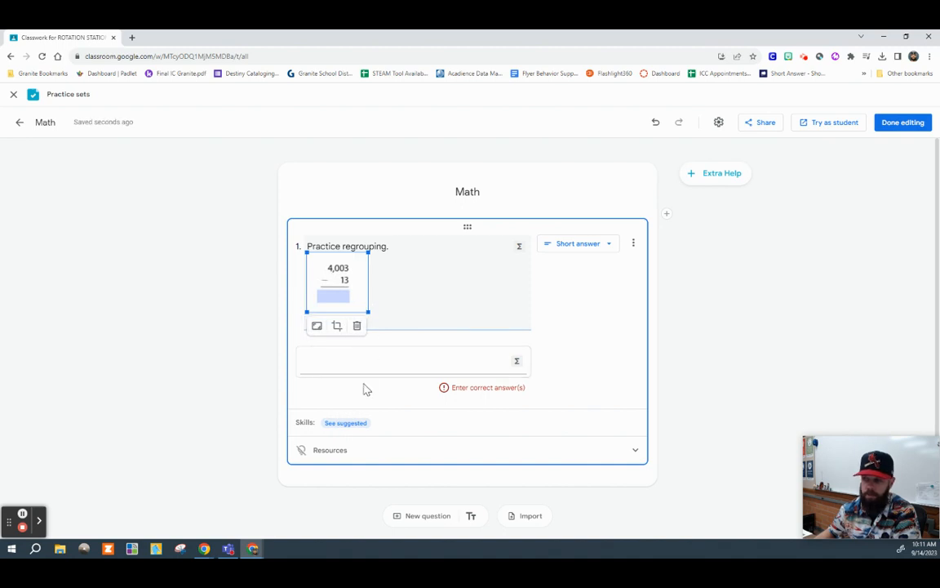
left_click(332, 366)
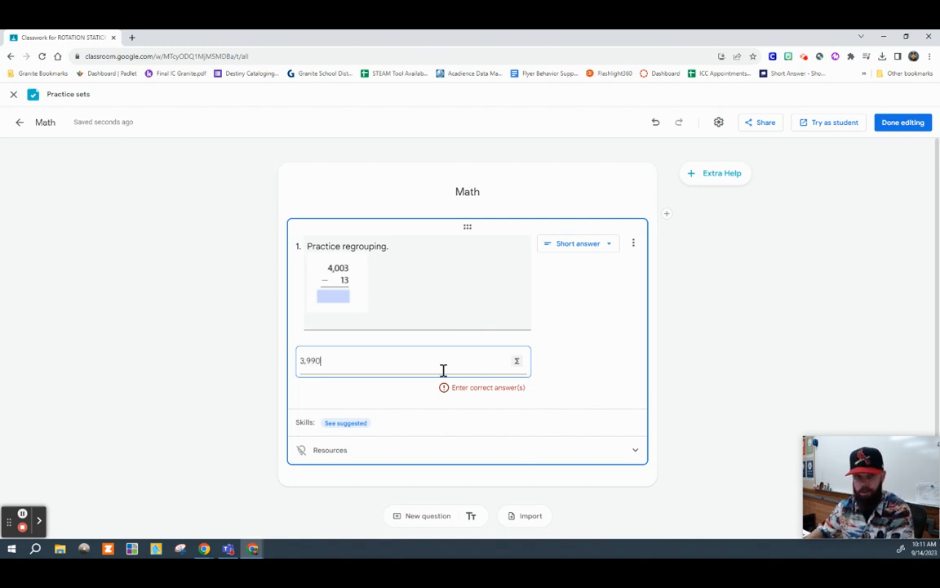
left_click(571, 339)
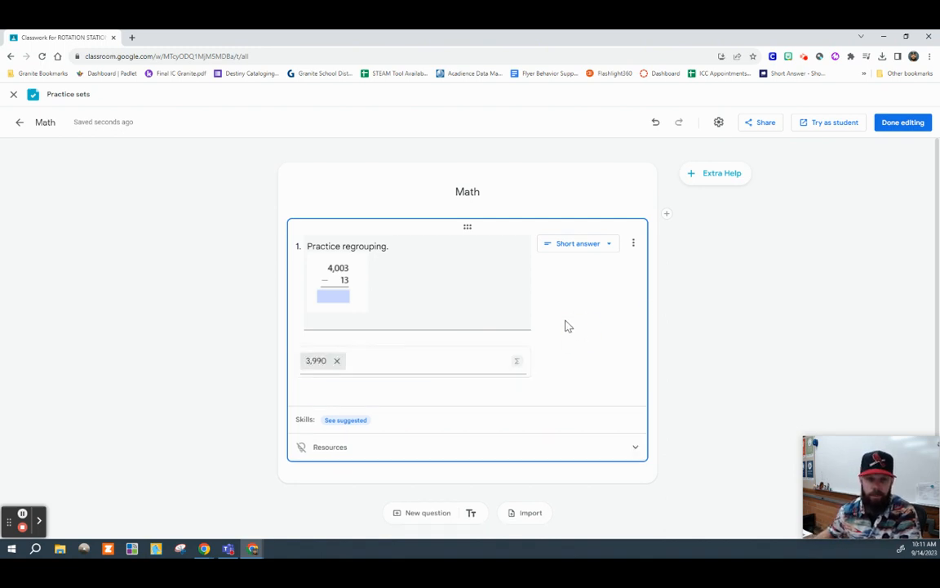
Step: Assign the skill "Add two-digit numbers with regrouping" to the question
scroll(578, 329, "down", 1)
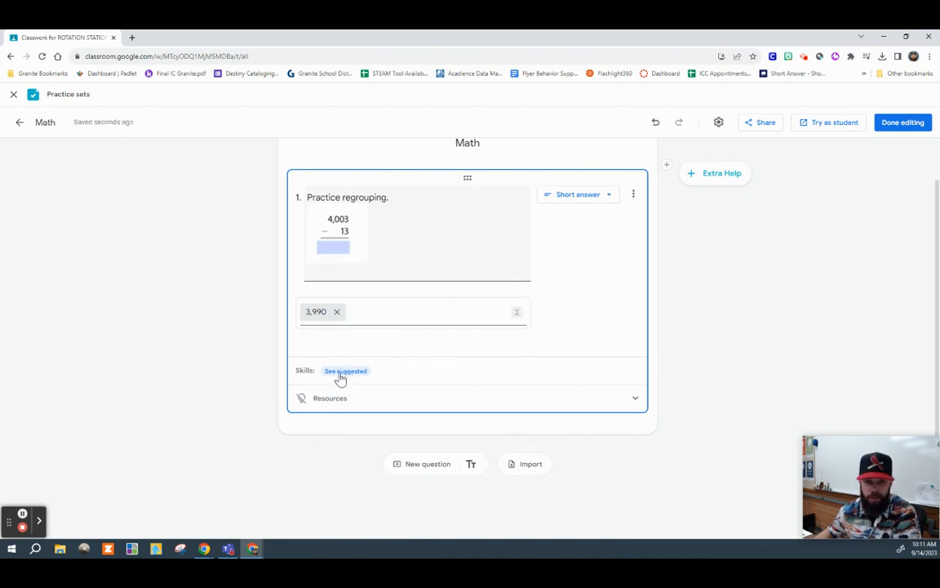
left_click_drag(309, 199, 390, 195)
left_click(354, 238)
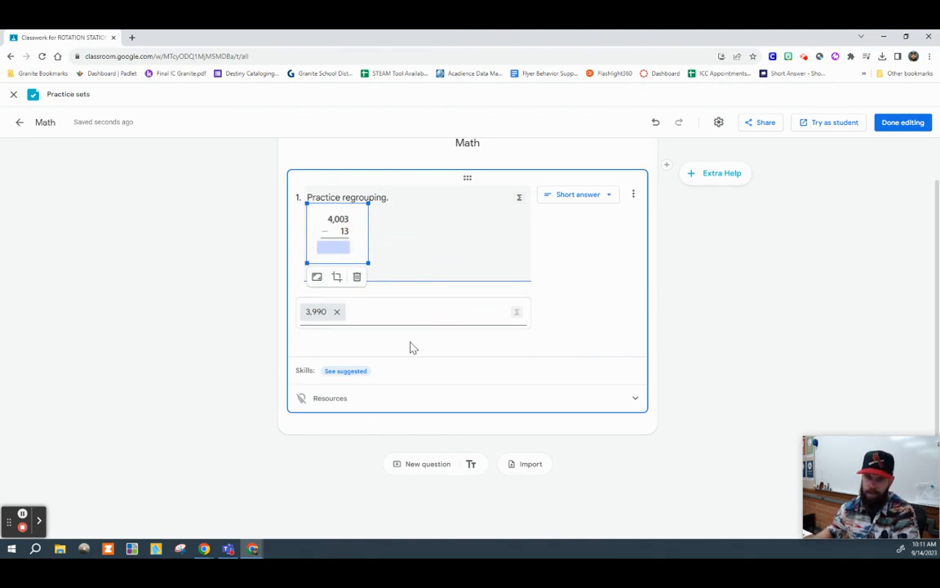
left_click(417, 368)
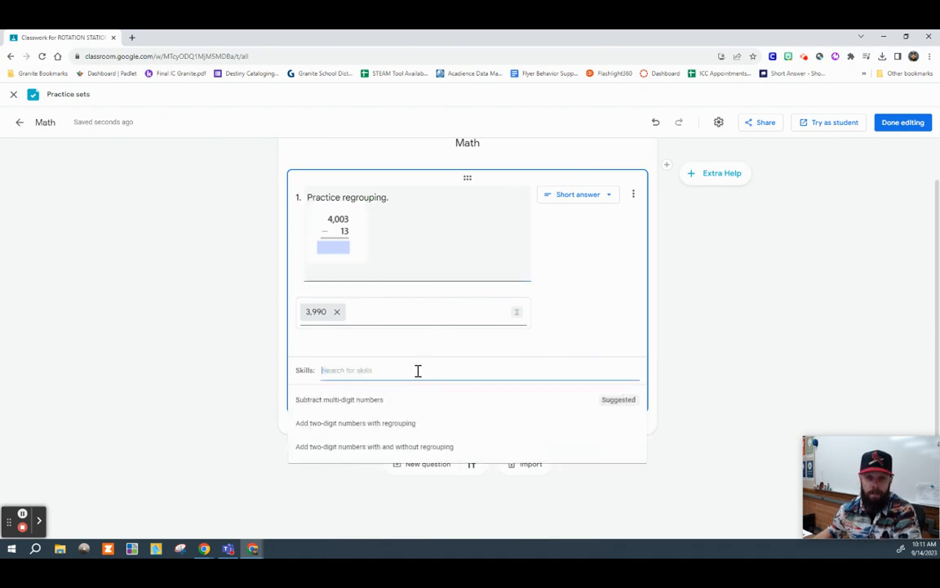
left_click(338, 424)
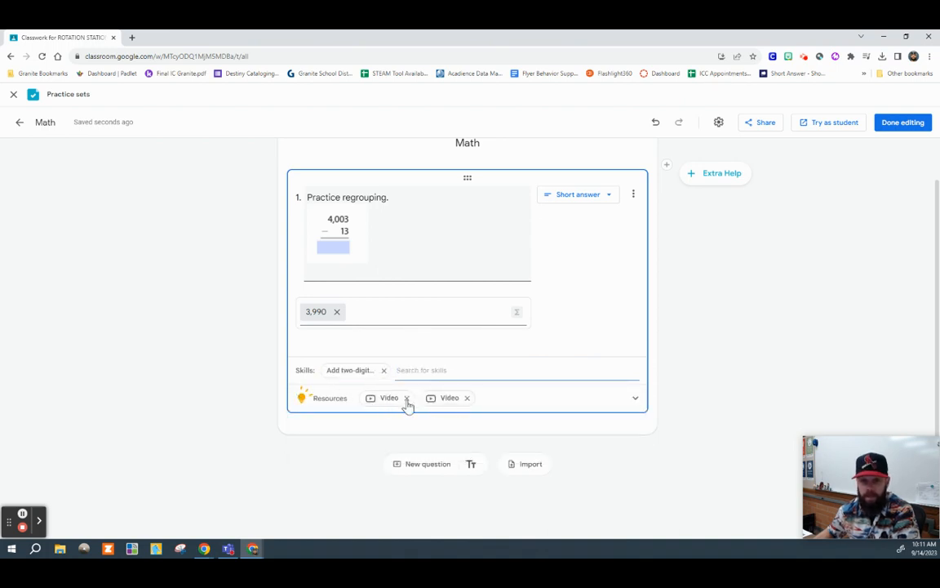
Step: Expand the question's resources and remove the video "Using regrouping to add 2 and 3 digit numbers"
left_click(637, 400)
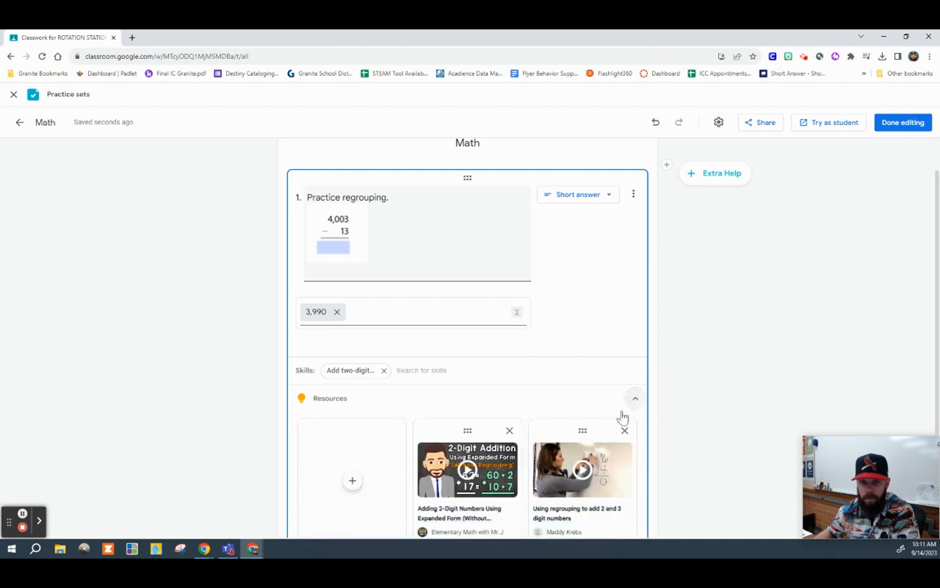
scroll(498, 367, "down", 3)
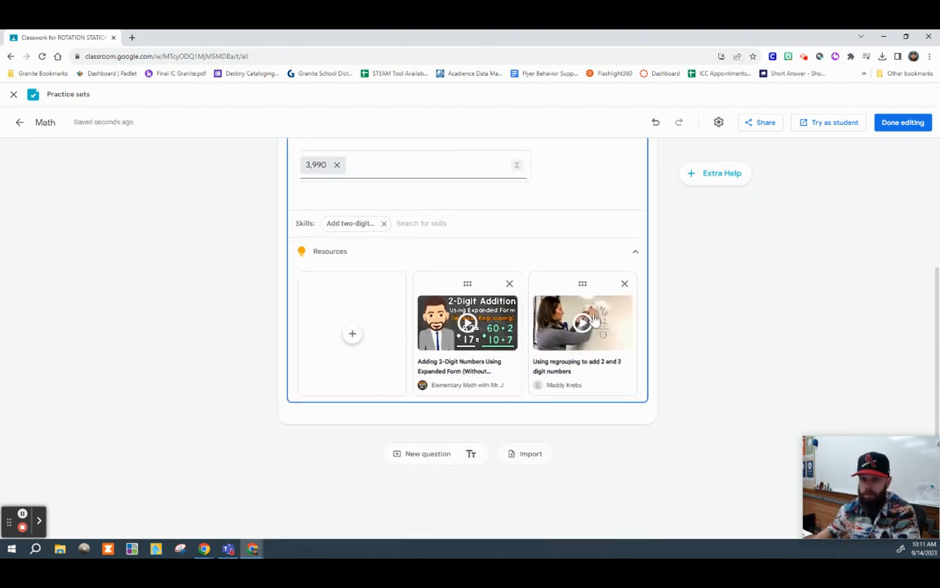
left_click_drag(467, 283, 413, 298)
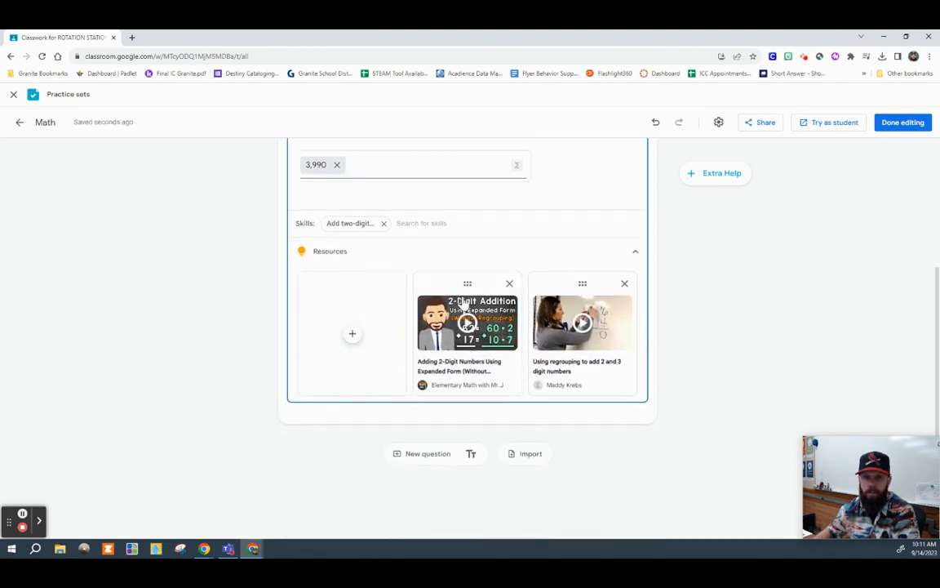
left_click(624, 283)
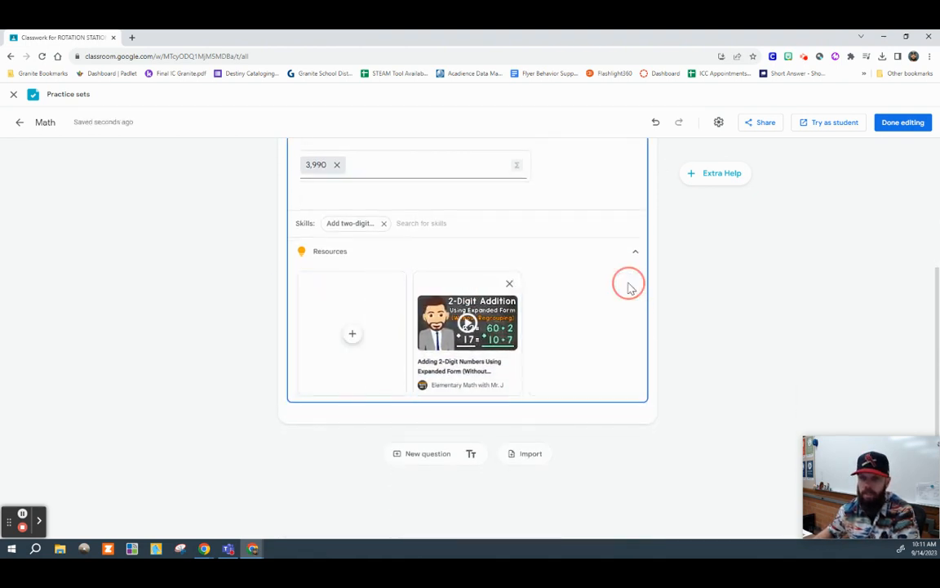
left_click(352, 333)
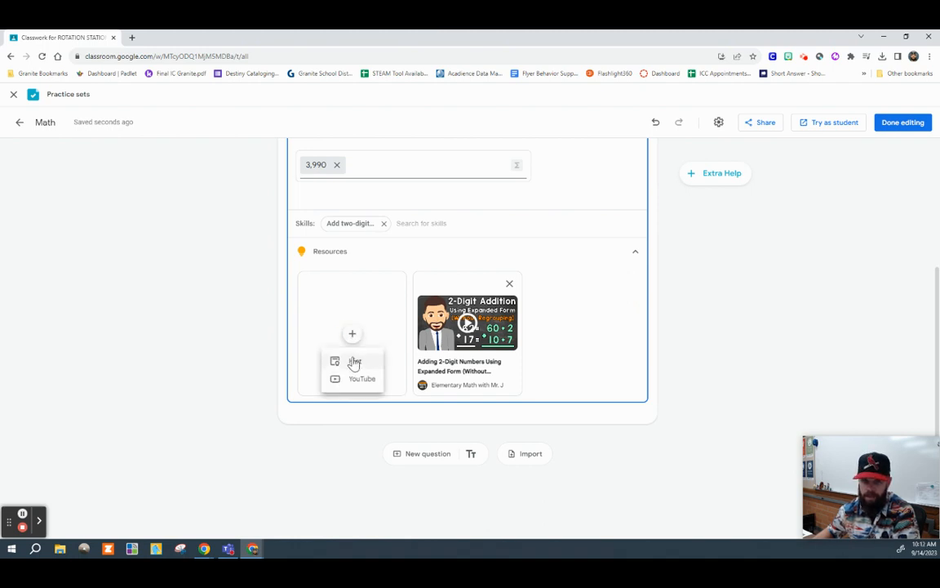
left_click(354, 362)
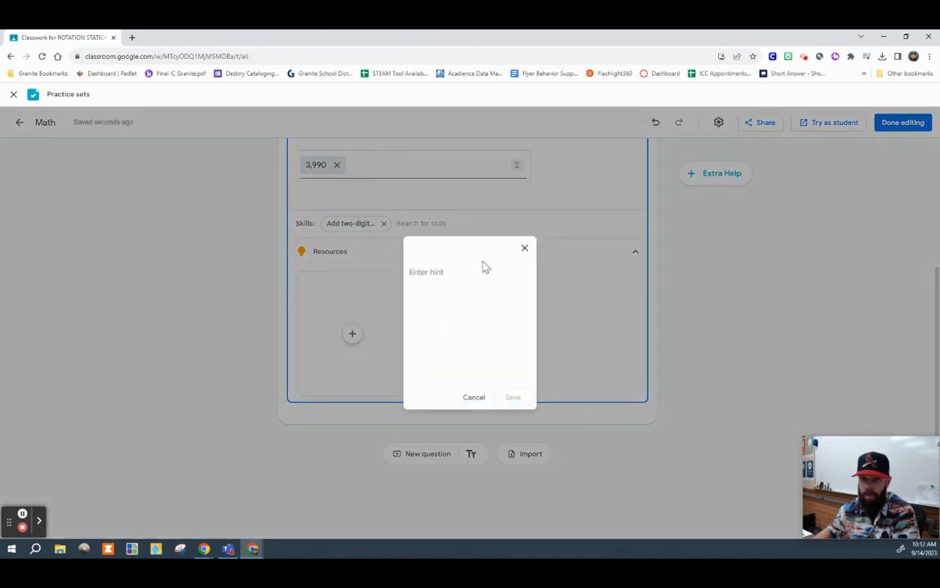
left_click(525, 249)
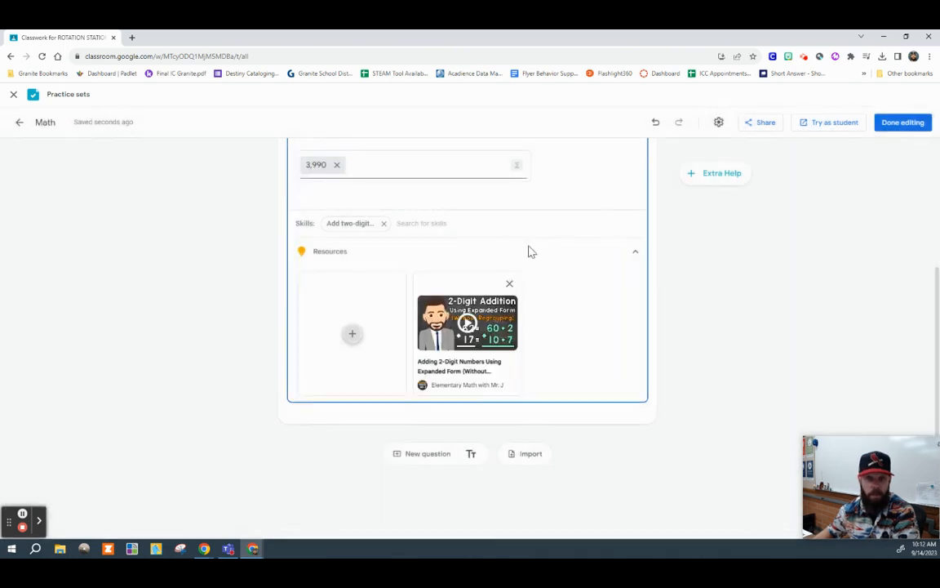
Step: Collapse the question's resources and look over the practice set's Extra Help resources
scroll(611, 337, "up", 1)
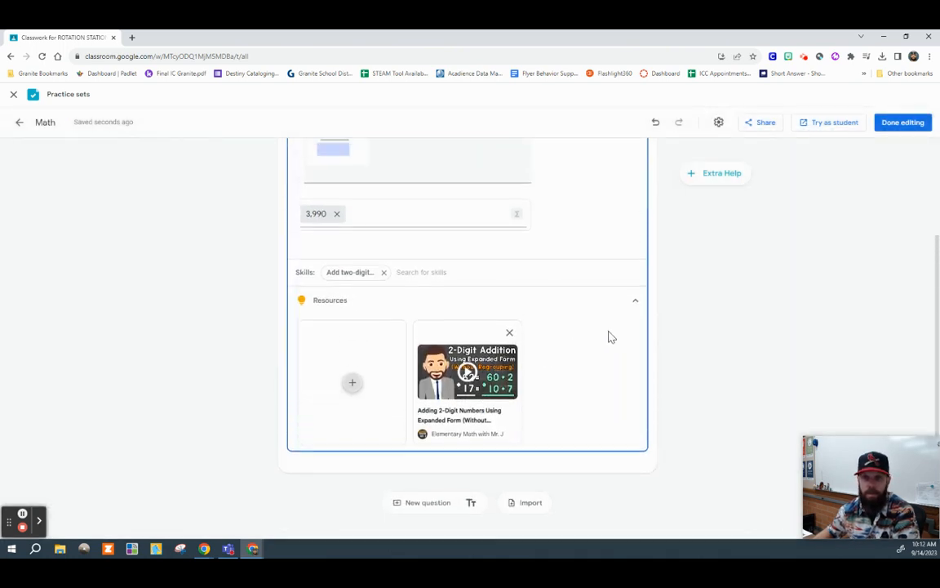
left_click(635, 300)
scroll(607, 340, "up", 1)
left_click(695, 176)
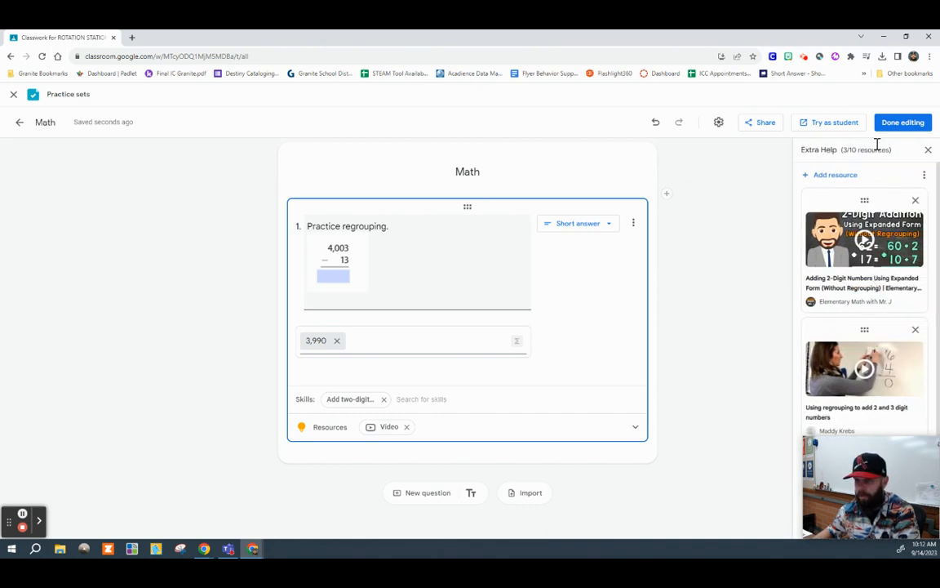
left_click(928, 150)
scroll(434, 390, "up", 1)
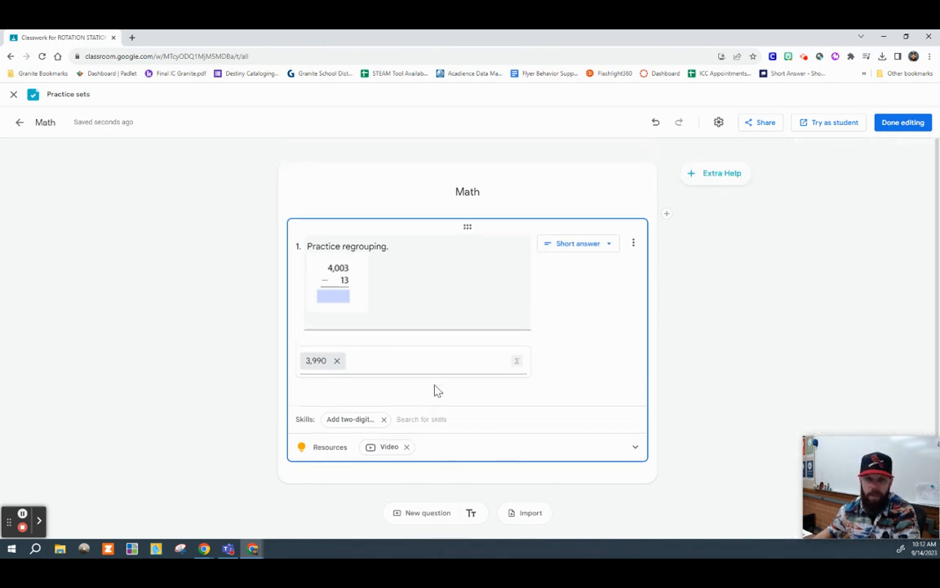
Step: Import the problem 2,000 − 1,990 from the recent iRCM04_NA_CMS PDF as a second question
scroll(415, 461, "down", 1)
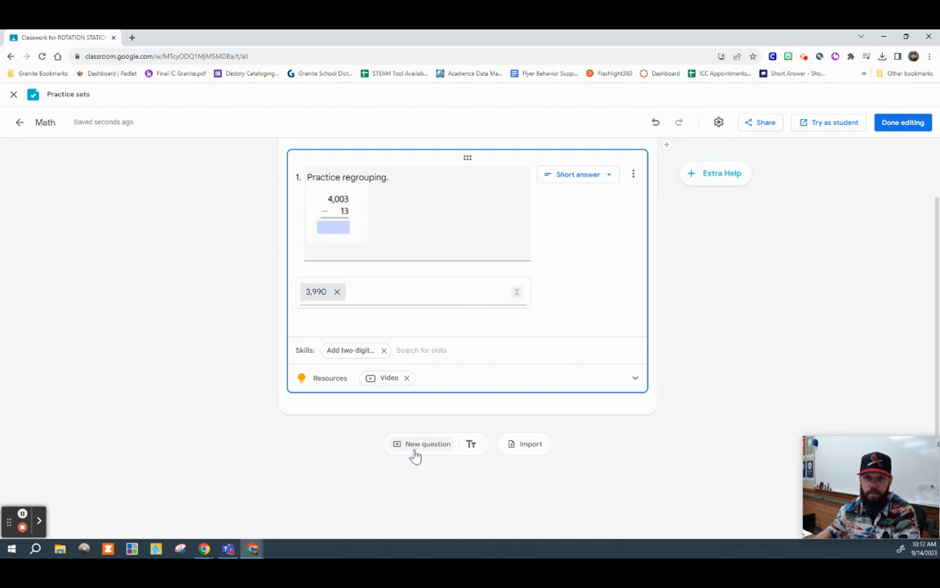
left_click(525, 447)
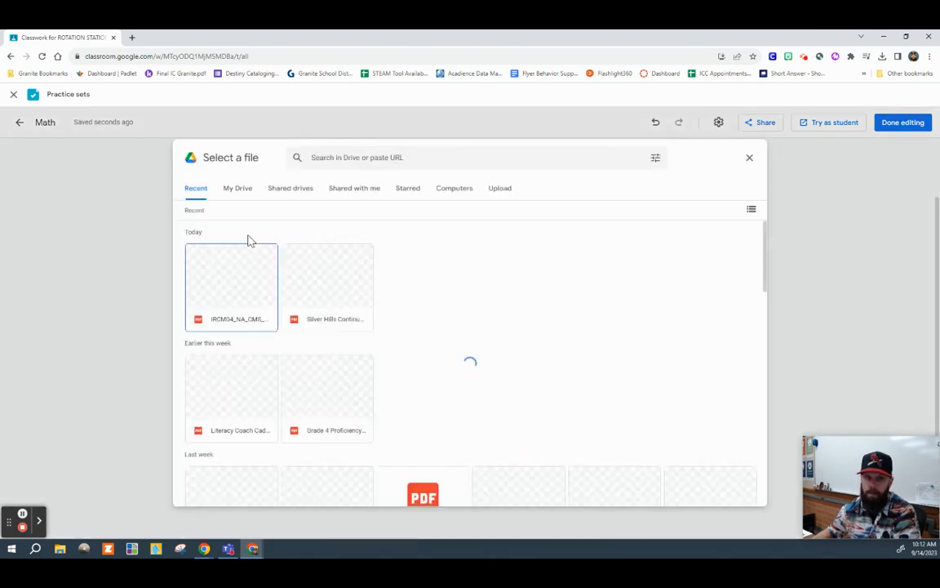
double_click(230, 289)
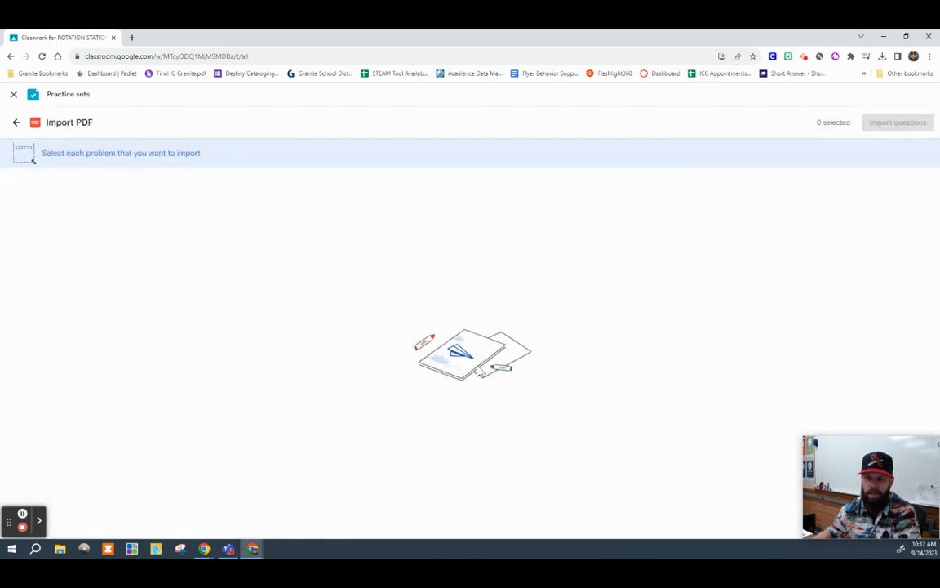
left_click_drag(427, 302, 470, 343)
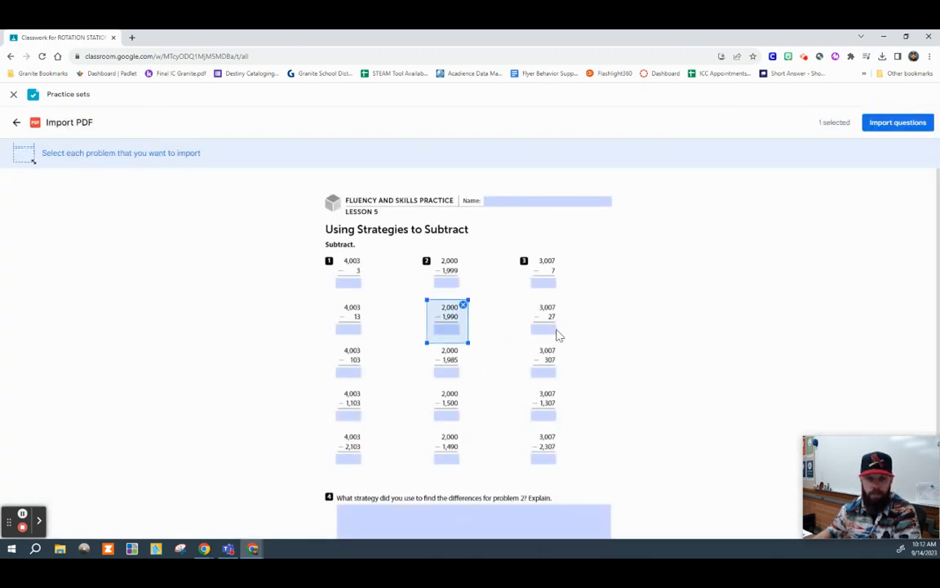
left_click(894, 124)
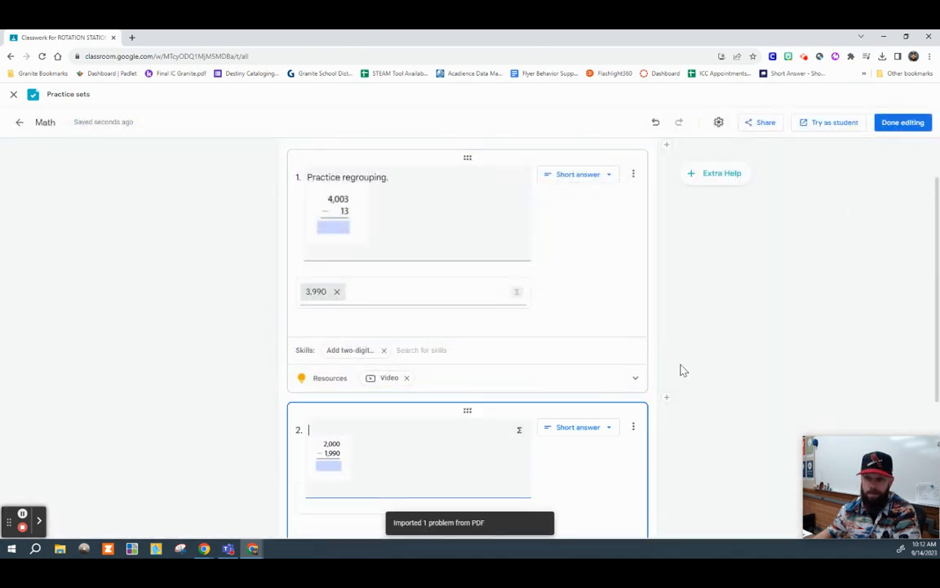
Step: Delete the newly imported second question from the practice set
scroll(683, 370, "down", 3)
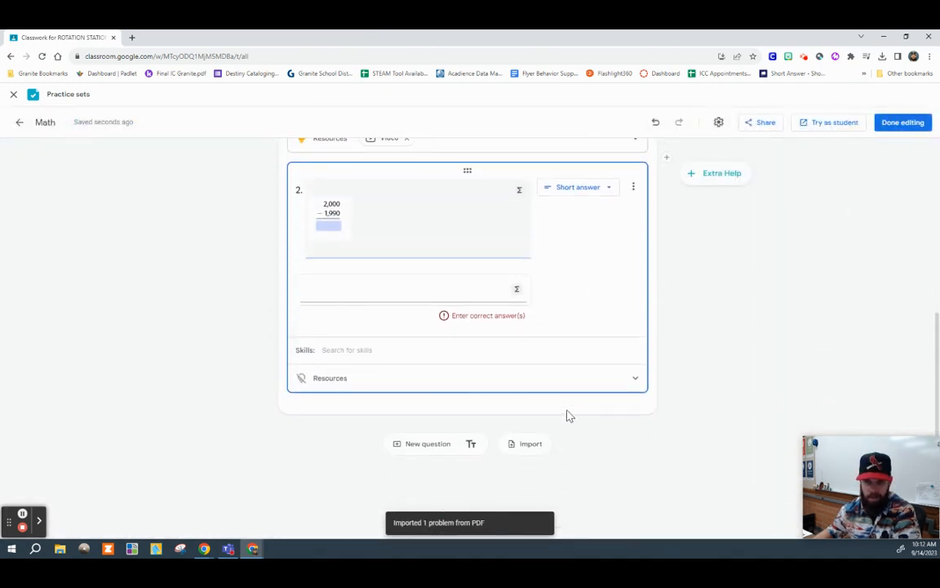
scroll(361, 325, "up", 2)
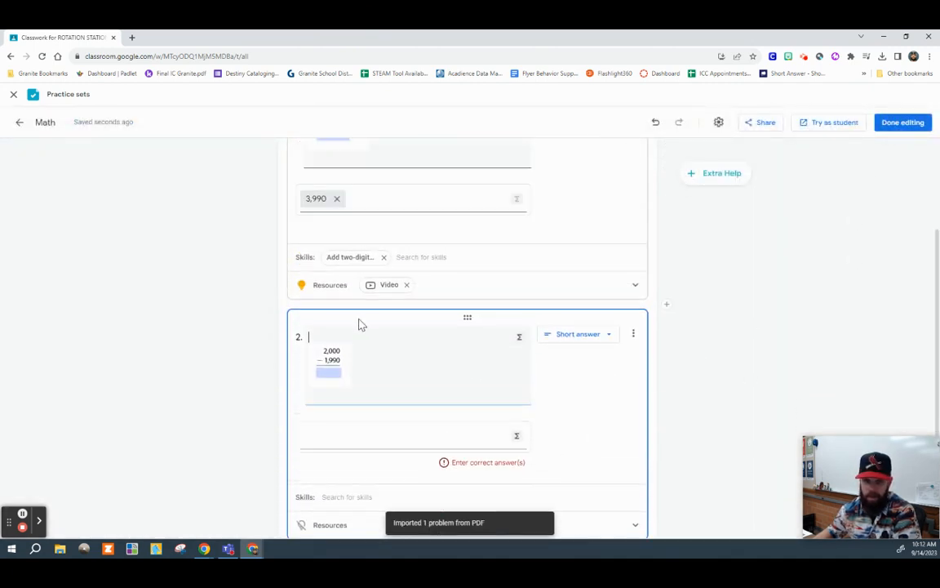
left_click(634, 334)
left_click(637, 384)
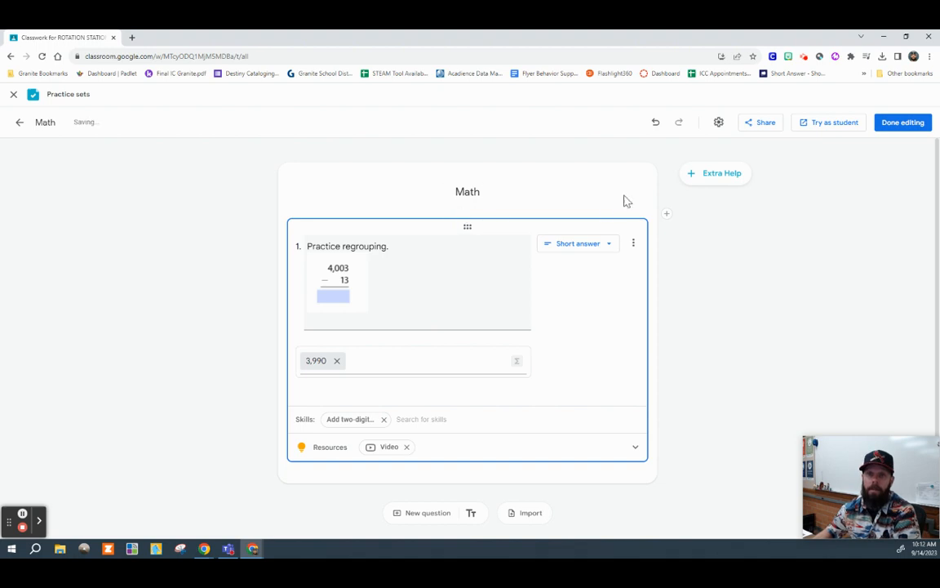
Step: Review the practice set's autograding settings and save them with equivalent answers allowed and capitalization ignored
left_click(718, 123)
left_click(351, 302)
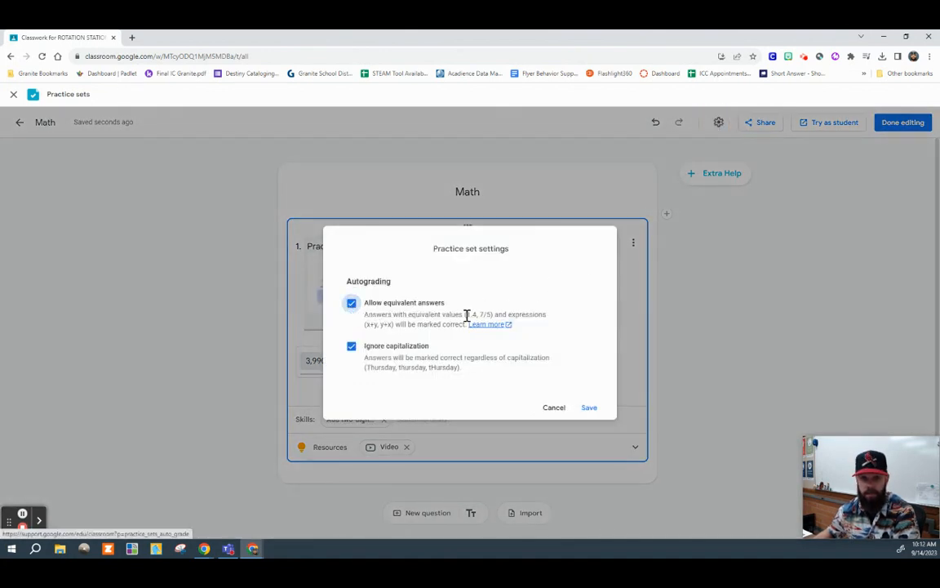
left_click_drag(466, 315, 493, 315)
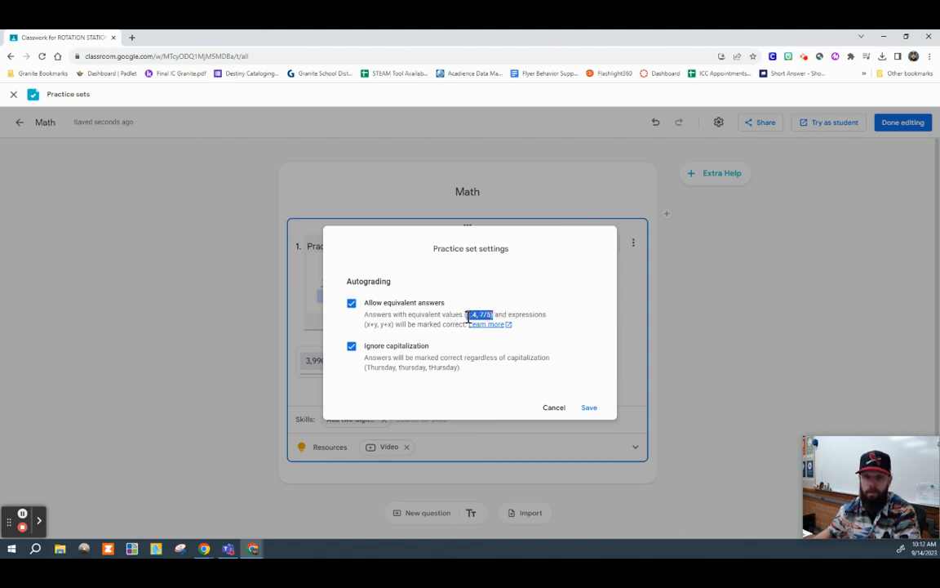
left_click(522, 334)
left_click_drag(507, 313, 394, 324)
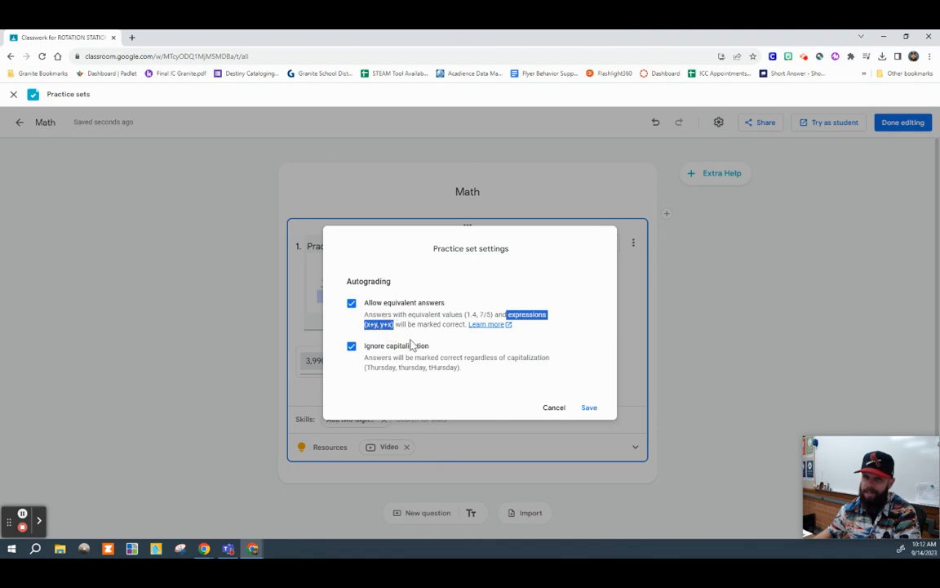
left_click(421, 344)
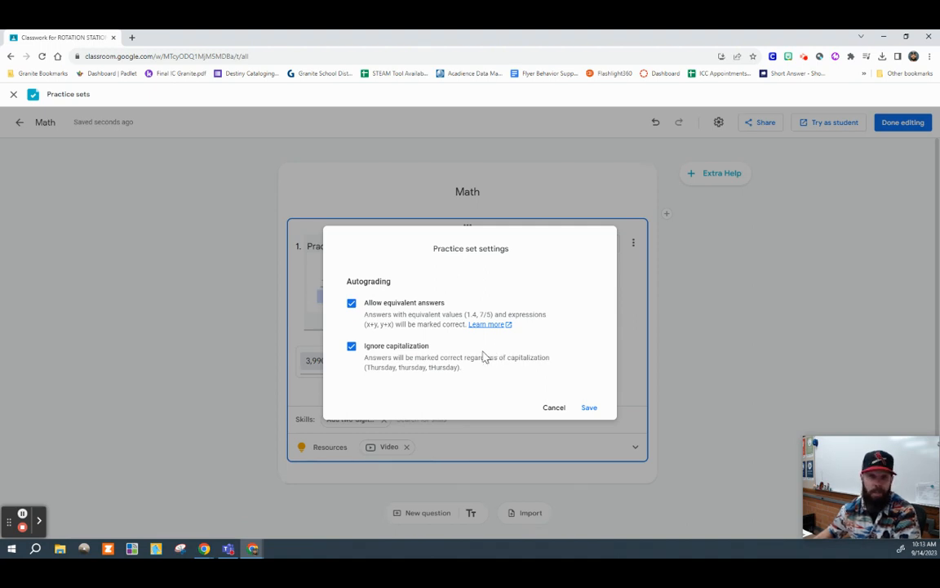
left_click(591, 407)
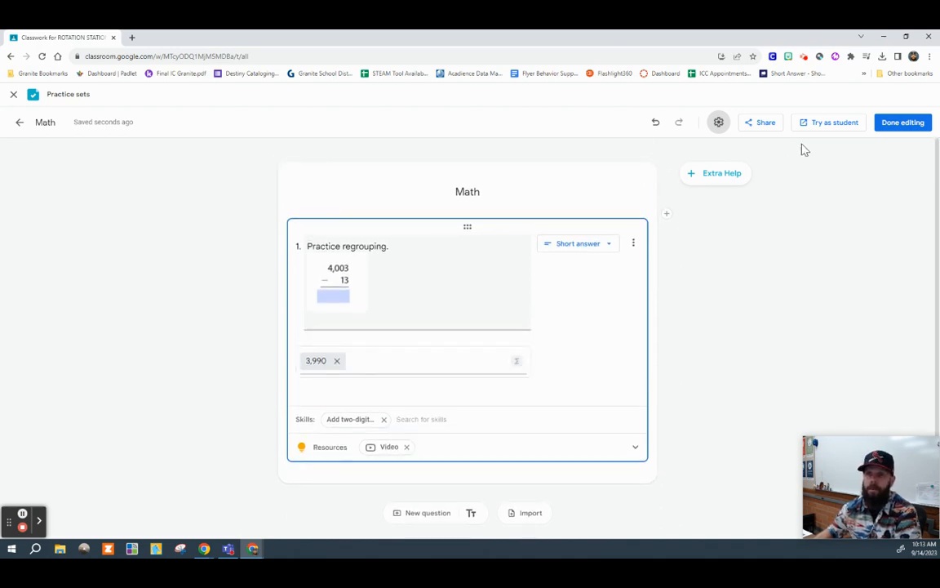
Step: Preview the Math practice set as a student
left_click(829, 125)
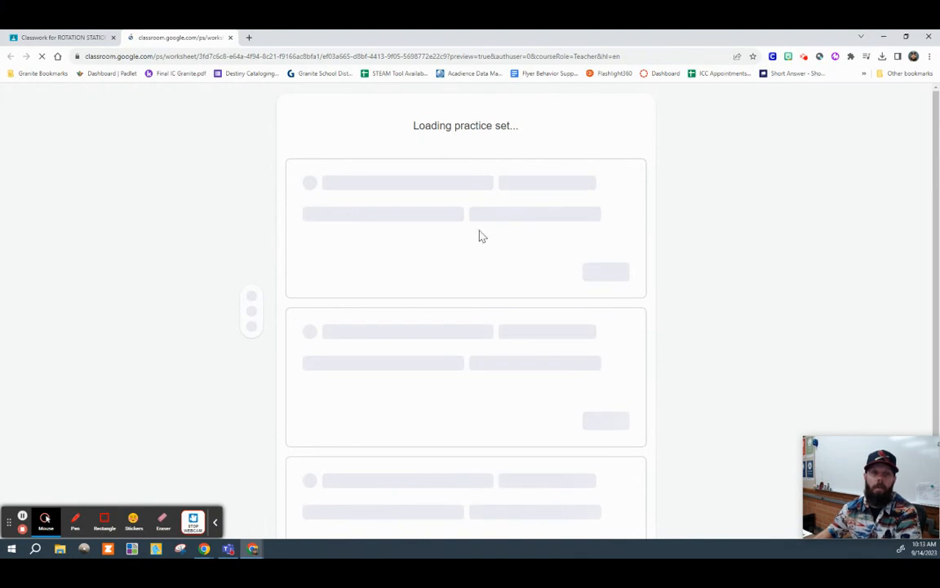
left_click(220, 518)
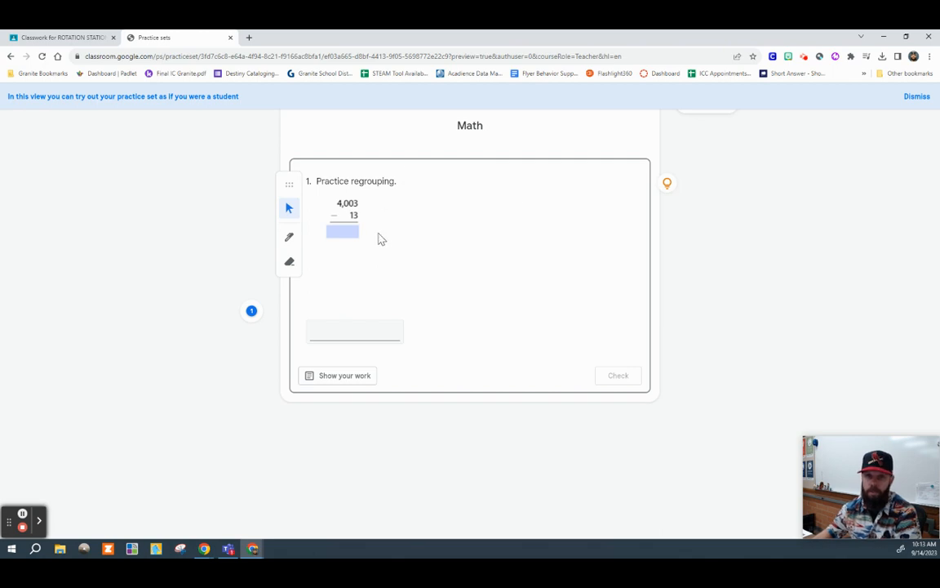
left_click_drag(289, 184, 279, 226)
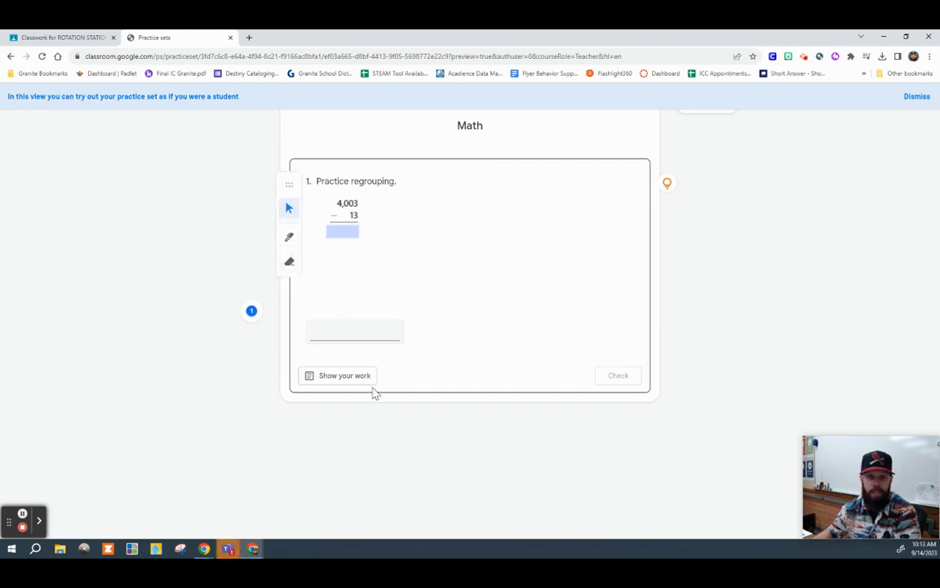
Step: Open the space for showing work on question 1 and draw a freehand scribble in it with the pen
left_click(335, 377)
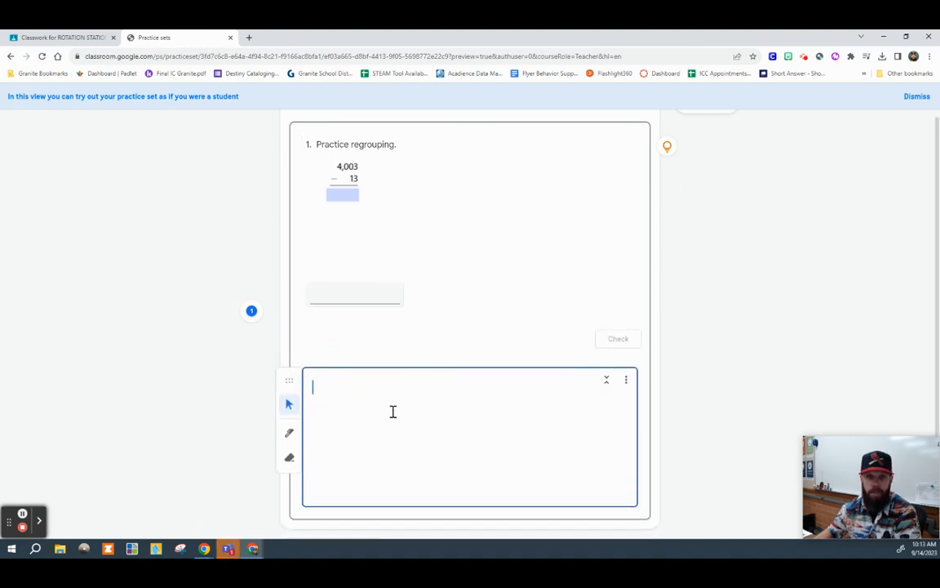
left_click(289, 432)
mouse_move(371, 425)
left_mouse_down()
mouse_move(374, 463)
mouse_move(430, 515)
mouse_move(489, 465)
left_mouse_up()
scroll(493, 432, "down", 1)
mouse_move(491, 398)
left_mouse_down()
mouse_move(457, 409)
mouse_move(481, 416)
mouse_move(479, 457)
left_mouse_up()
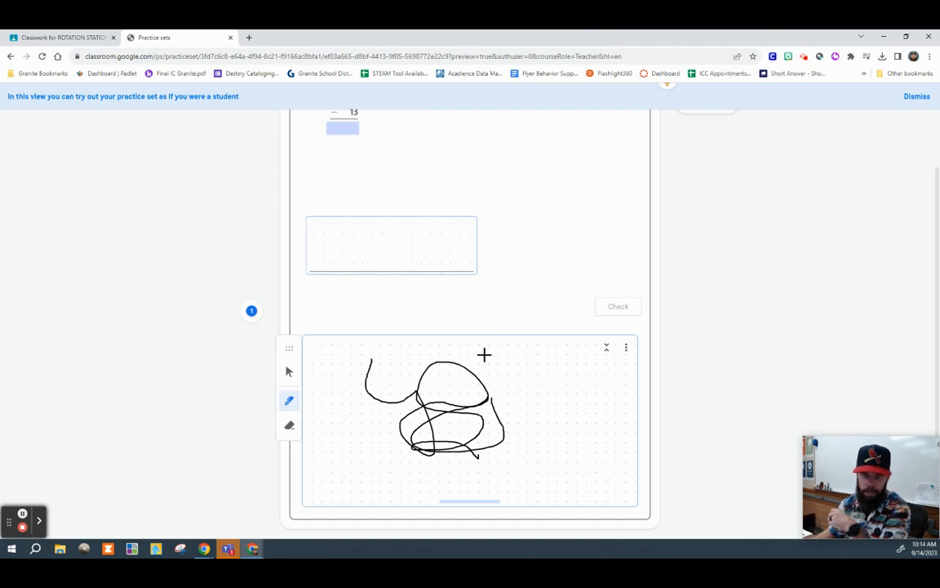
Step: Handwrite 3456 as the answer to question 1 and check it
scroll(369, 245, "up", 2)
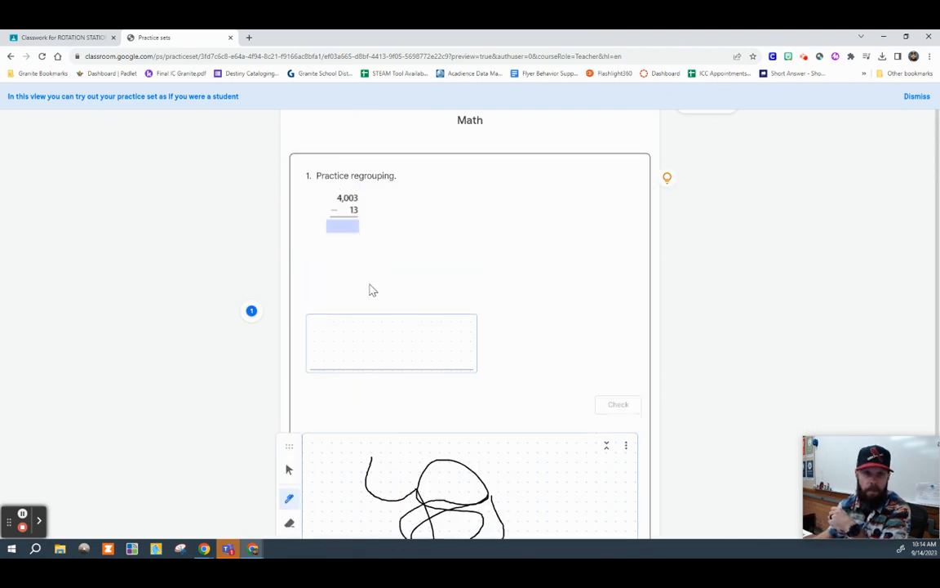
left_click(346, 343)
mouse_move(346, 344)
left_mouse_down()
mouse_move(344, 355)
mouse_move(380, 345)
left_mouse_up()
mouse_move(370, 332)
left_mouse_down()
mouse_move(382, 362)
mouse_move(399, 355)
mouse_move(392, 359)
mouse_move(404, 335)
mouse_move(410, 358)
mouse_move(412, 348)
left_mouse_up()
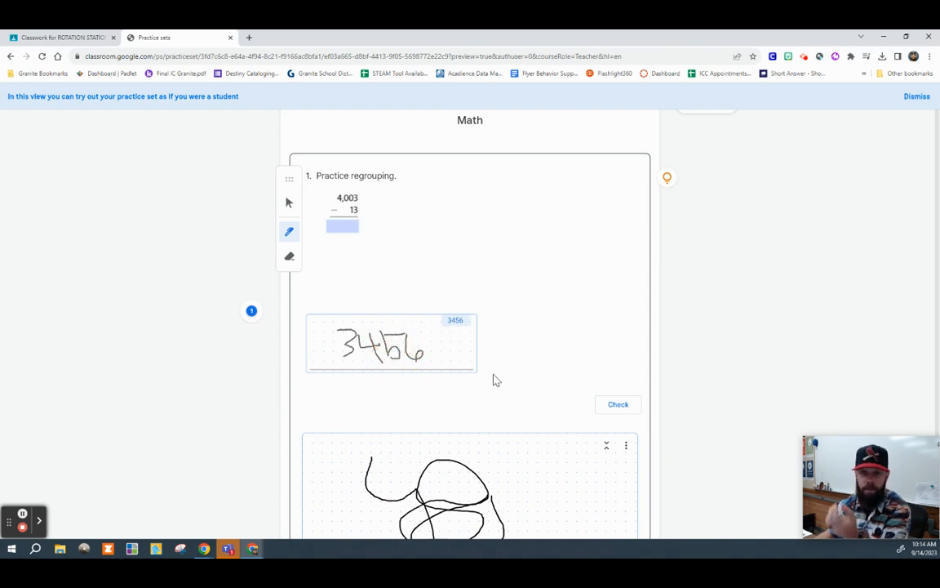
left_click(618, 405)
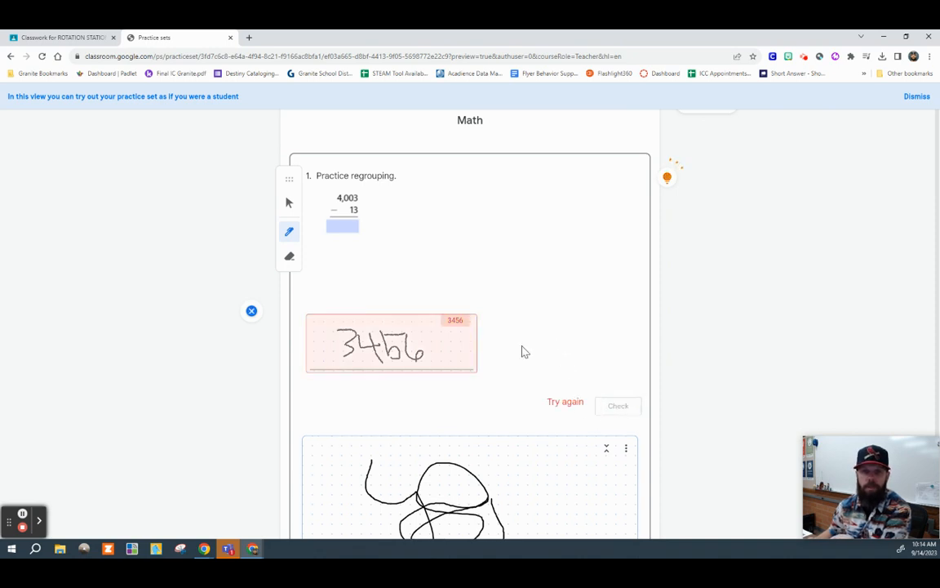
Step: Open the question's hint and briefly play the video "Adding 2-Digit Numbers Using Expanded Form (Without Regrouping)", then pause it
scroll(539, 355, "down", 1)
scroll(530, 359, "up", 1)
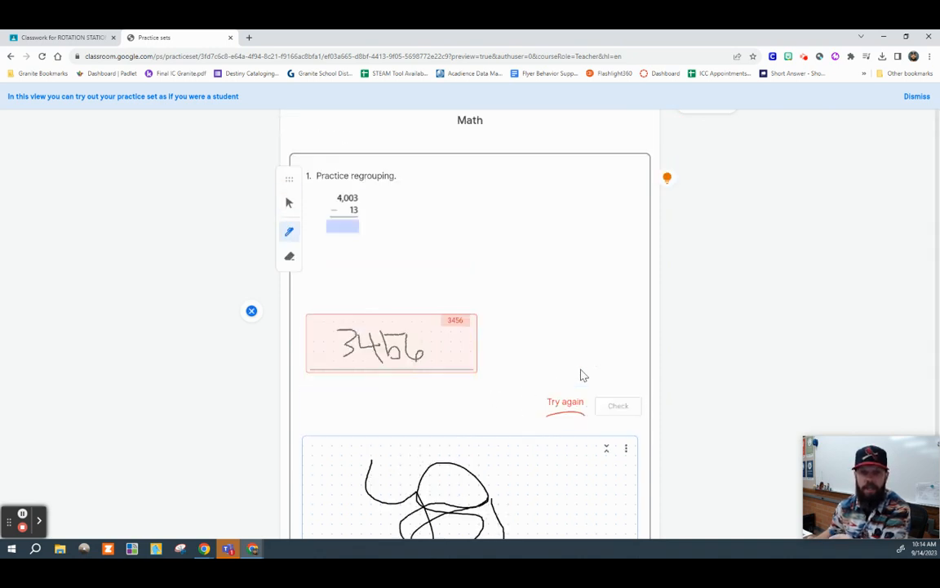
left_click(668, 187)
left_click(741, 258)
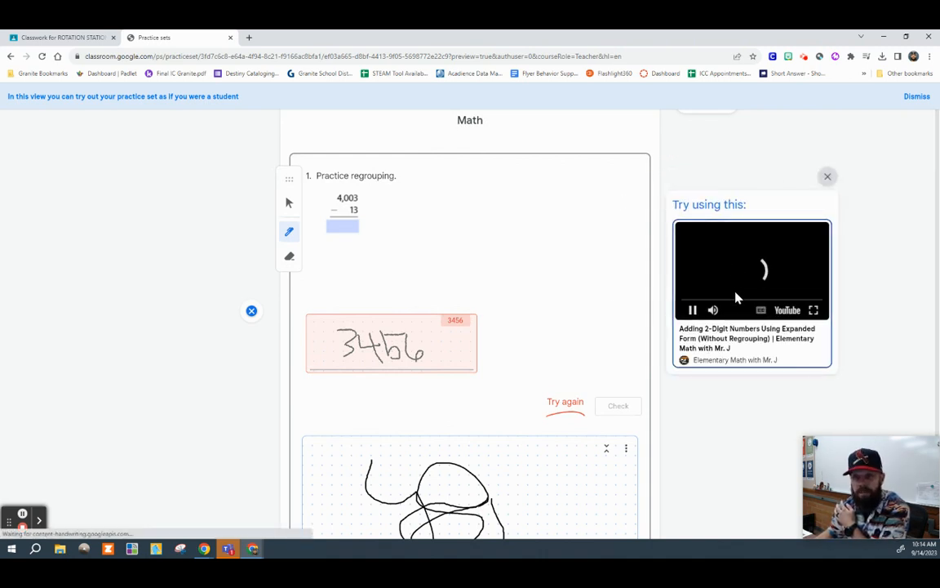
left_click(692, 311)
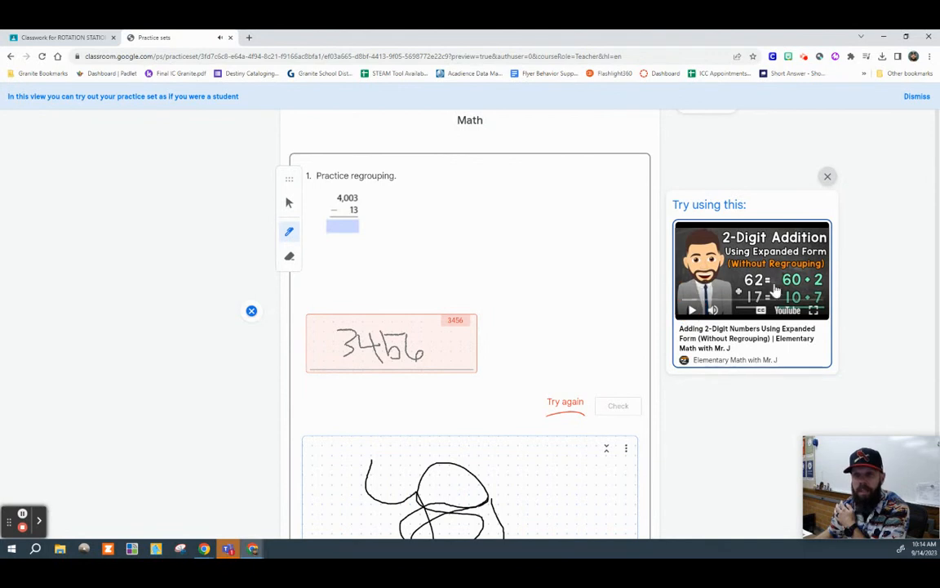
Step: Erase the handwritten answer to question 1, write 3990 in its place and check it
scroll(500, 400, "down", 1)
left_click(401, 290)
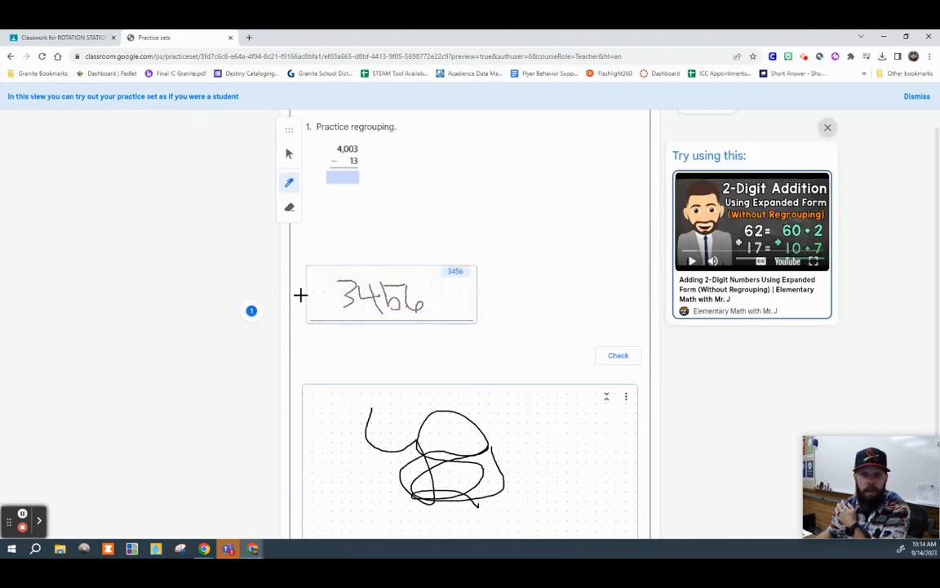
left_click(289, 208)
mouse_move(327, 280)
left_mouse_down()
mouse_move(374, 294)
mouse_move(427, 290)
mouse_move(345, 298)
left_mouse_up()
left_click(319, 279)
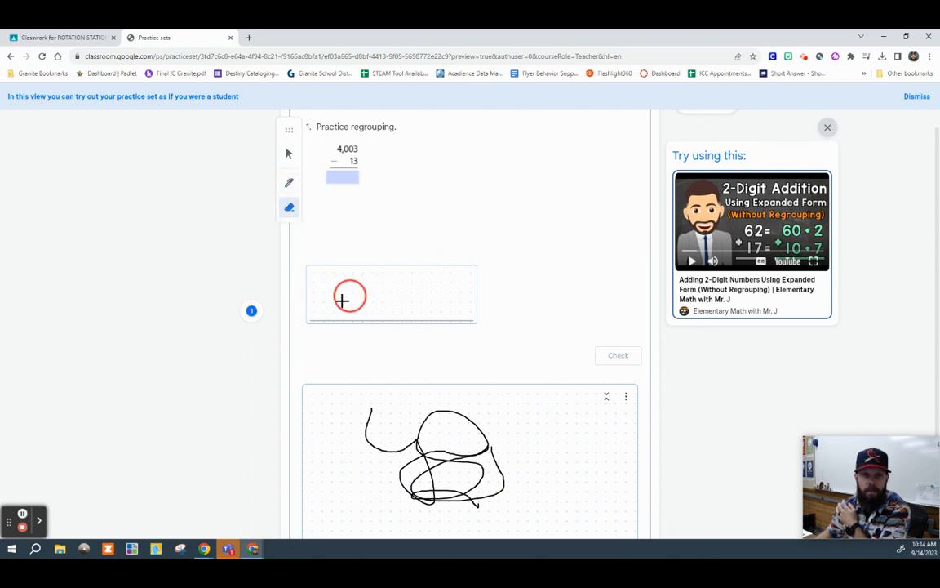
left_click(289, 183)
mouse_move(335, 282)
left_mouse_down()
mouse_move(332, 306)
mouse_move(357, 280)
mouse_move(364, 307)
mouse_move(378, 280)
mouse_move(380, 306)
mouse_move(408, 280)
left_mouse_up()
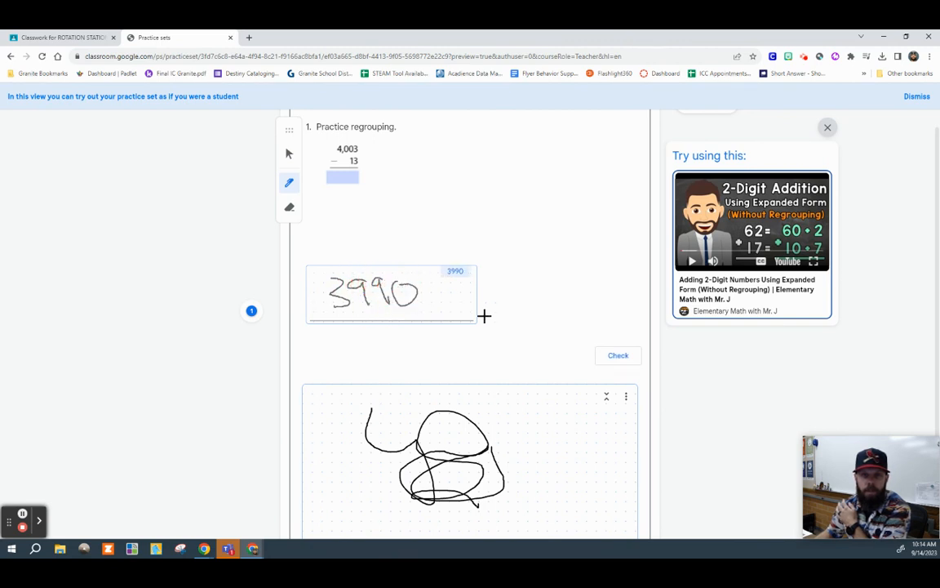
left_click(612, 355)
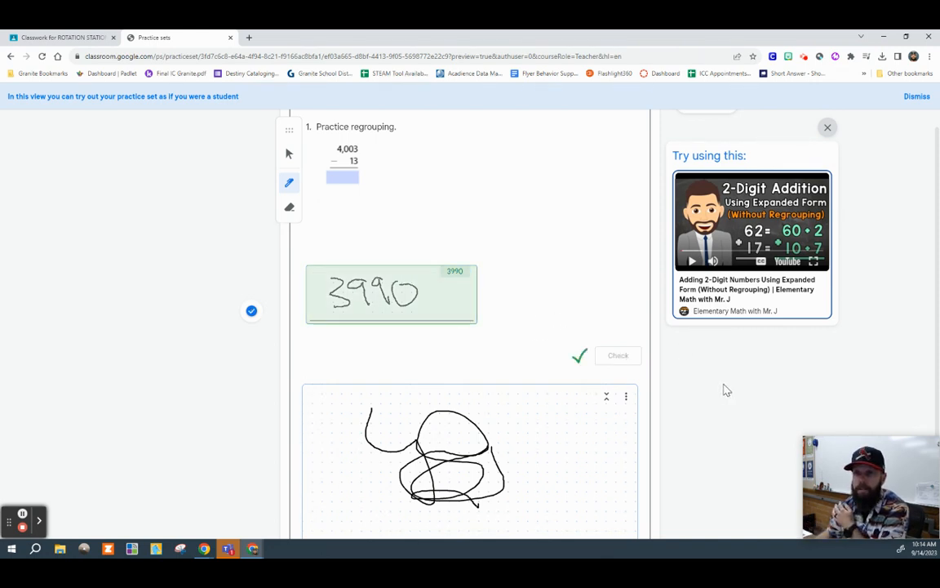
Step: Dismiss the student-view notice and return to the Math practice set editor
scroll(727, 389, "up", 2)
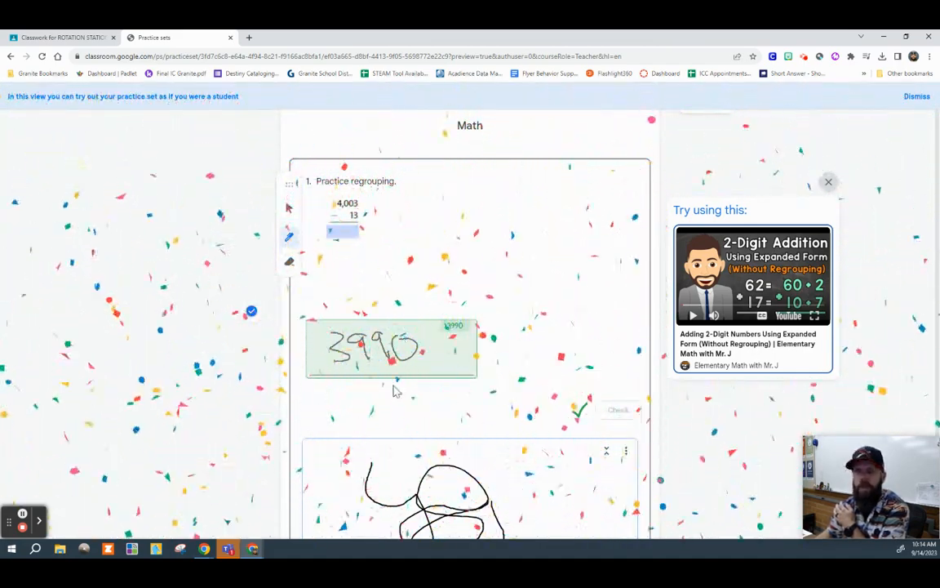
left_click(917, 96)
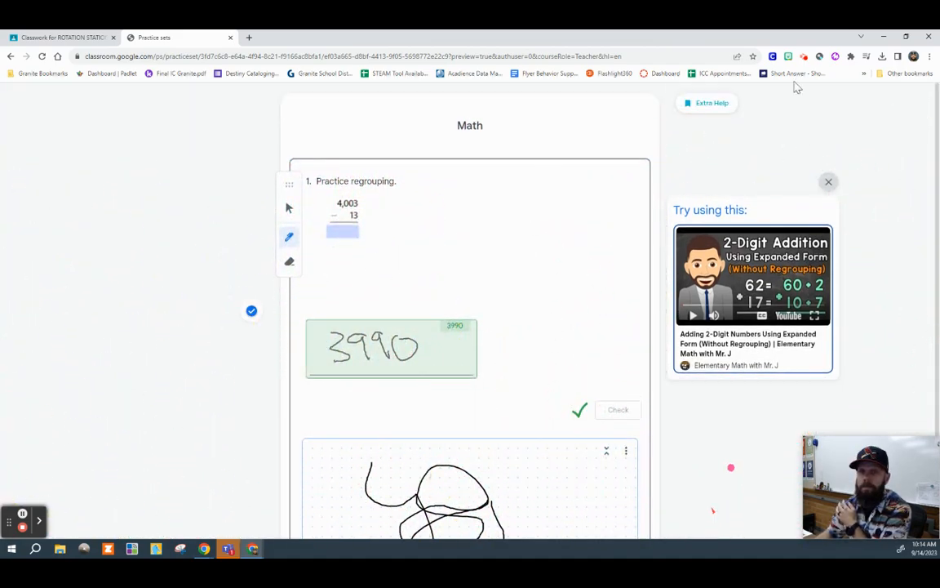
left_click(71, 39)
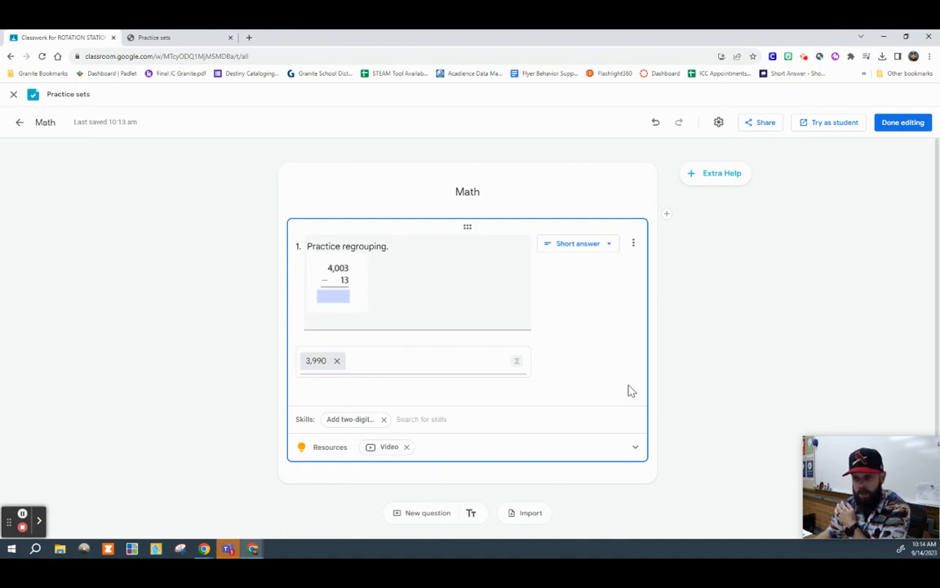